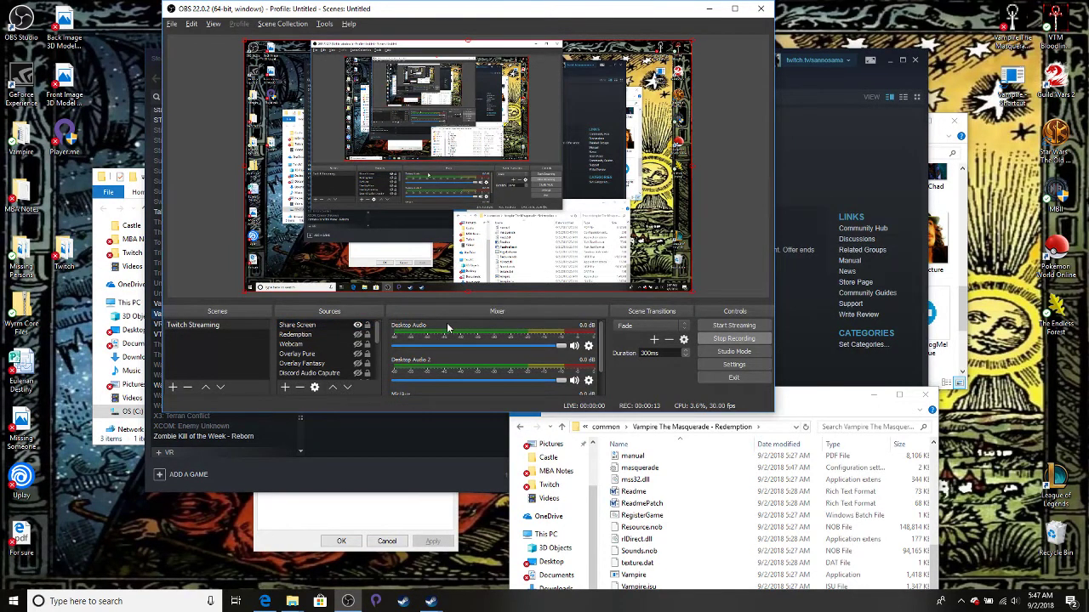
Switch from OBS to the Edge window playing the Nvidia black-screen fix video
key("alt+Tab")
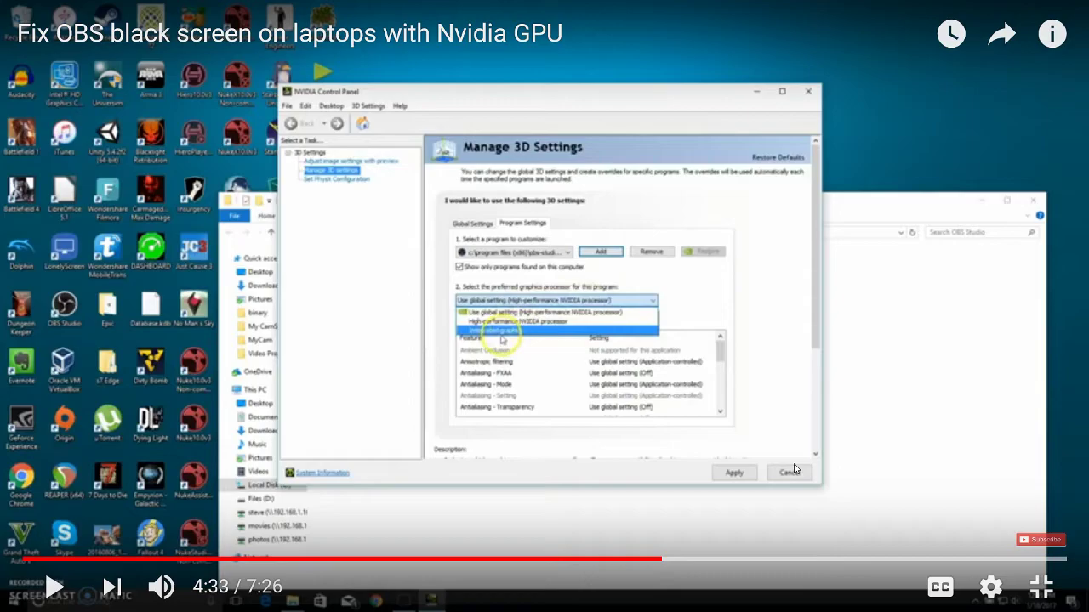
Exit full screen on the paused YouTube video to return to its watch page
left_click(1041, 587)
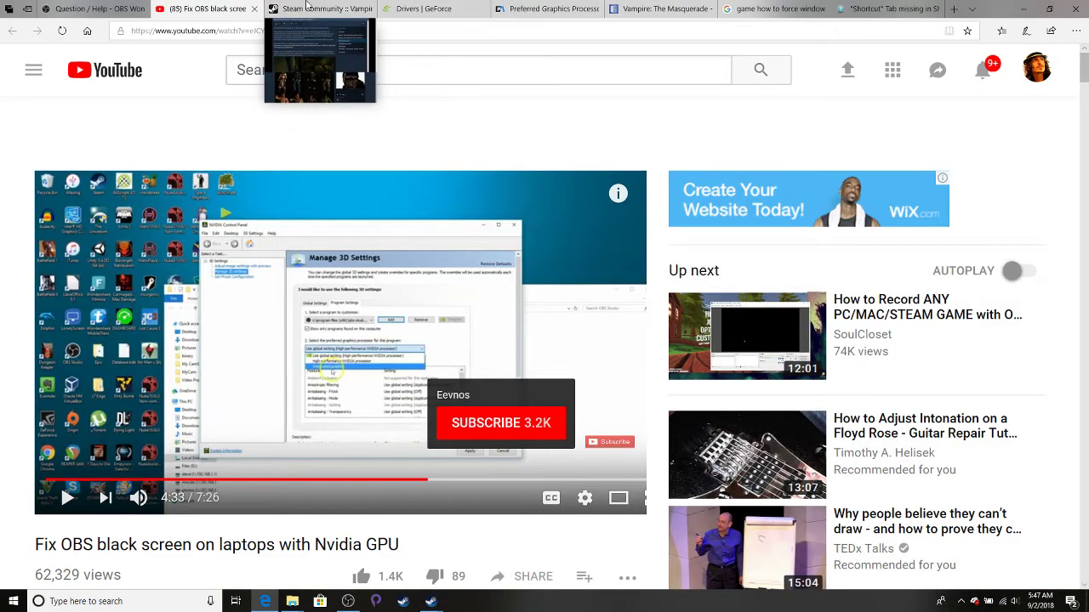
Look over the Steam community guide and read the OBS forum thread's first post
left_click(306, 5)
scroll(357, 185, "up", 8)
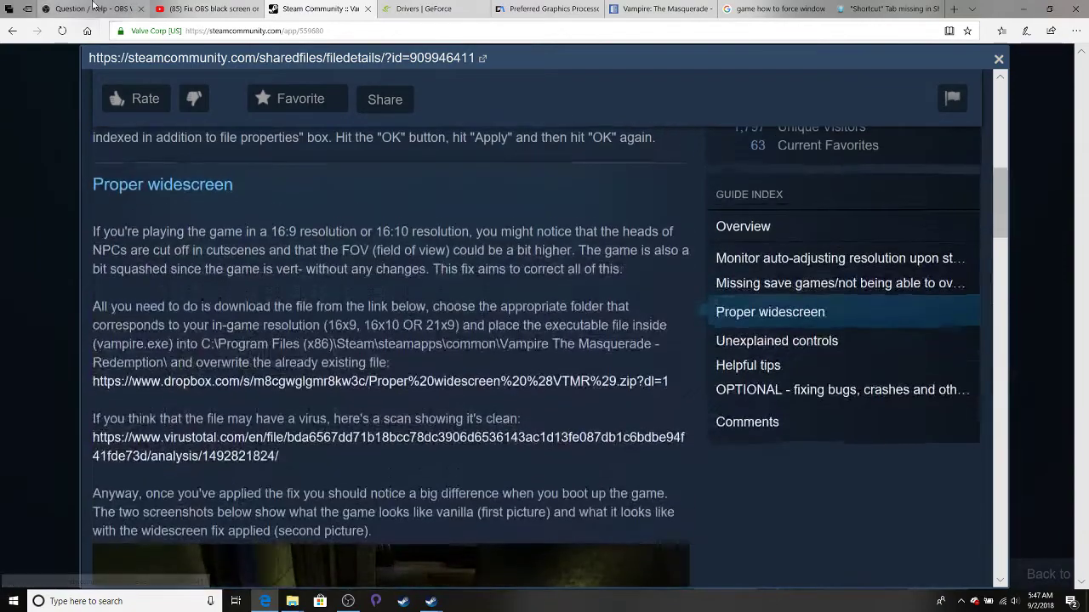
left_click(94, 7)
scroll(519, 213, "down", 3)
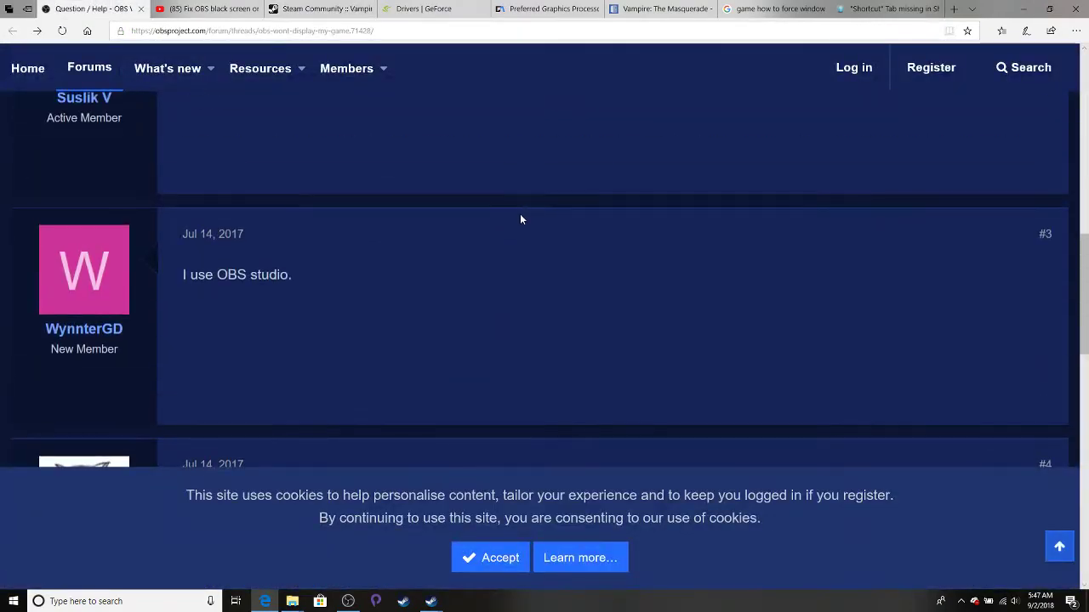
key("Home")
key("Down")
key("Down")
key("Down")
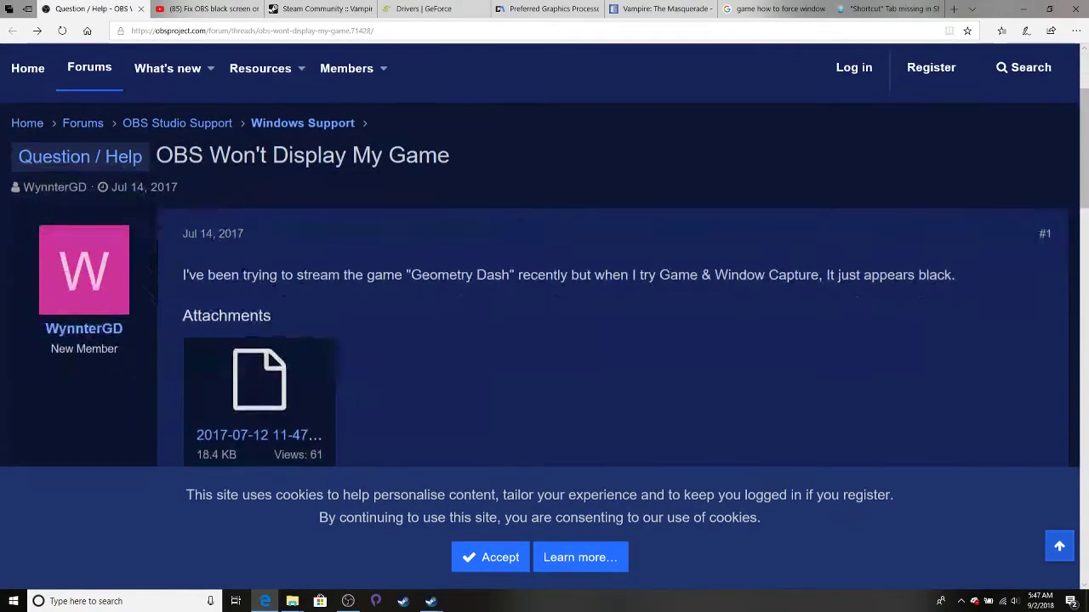
key("Down")
key("Down")
key("Down")
key("Down")
key("Down")
key("Down")
key("Down")
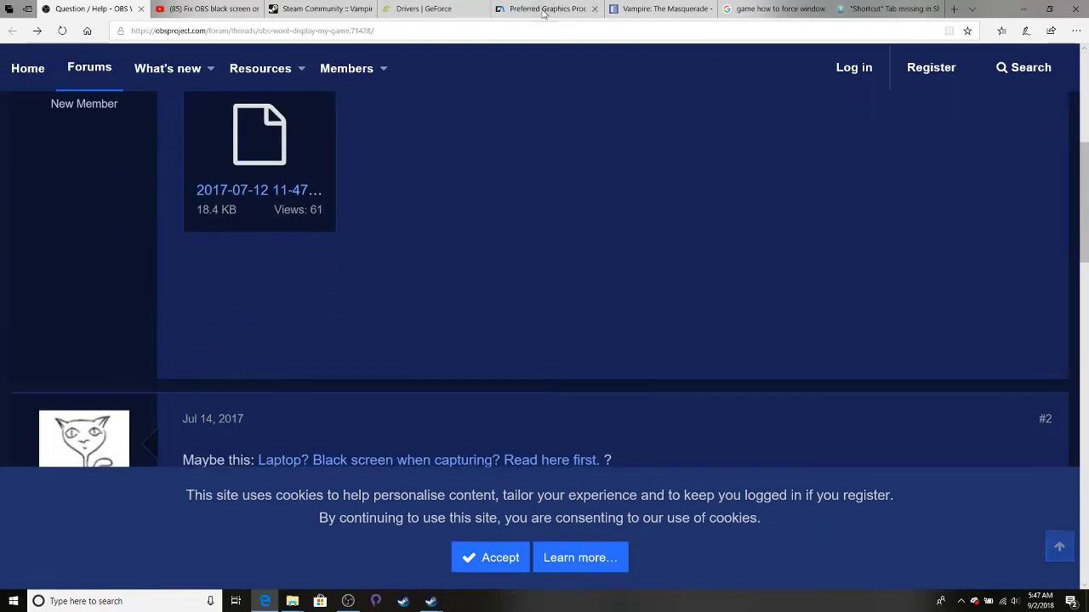
Go to the missing-Shortcut-tab thread, then raise and move up the game folder window
left_click(795, 8)
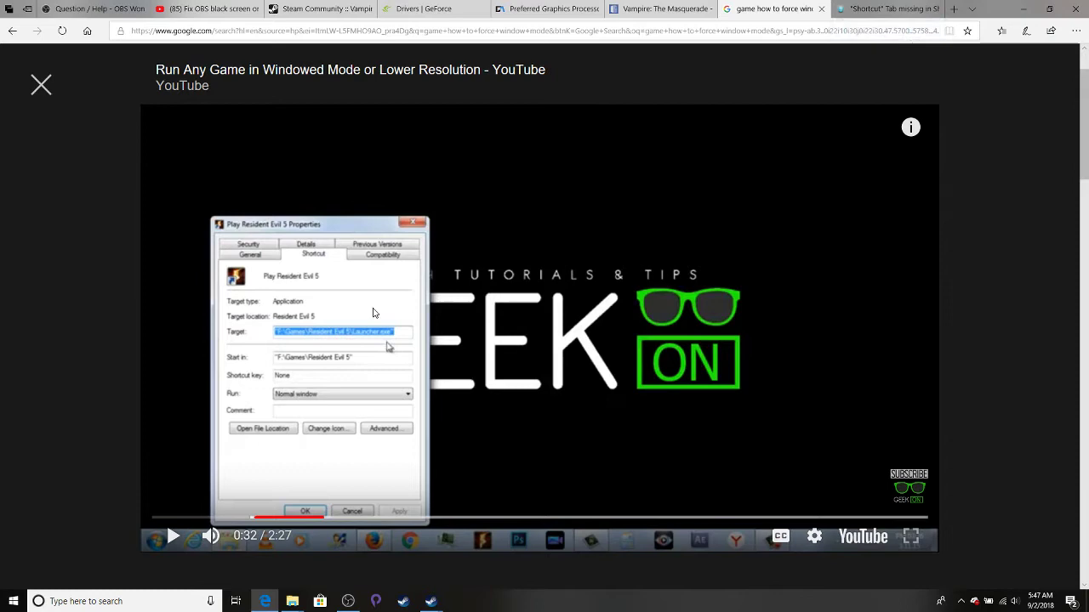
left_click(889, 9)
key("alt+Tab")
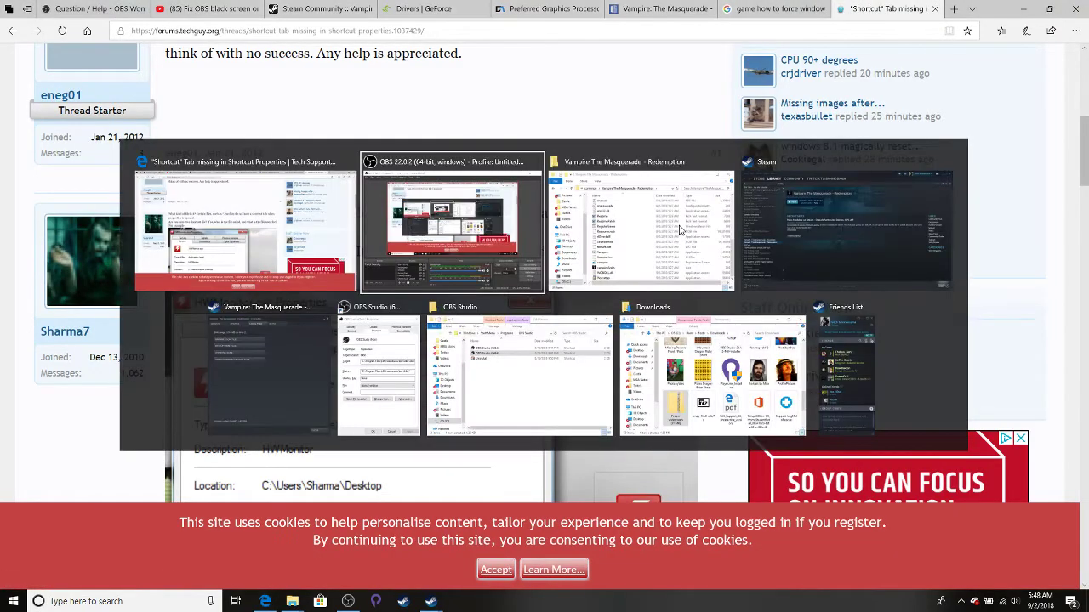
left_click(680, 228)
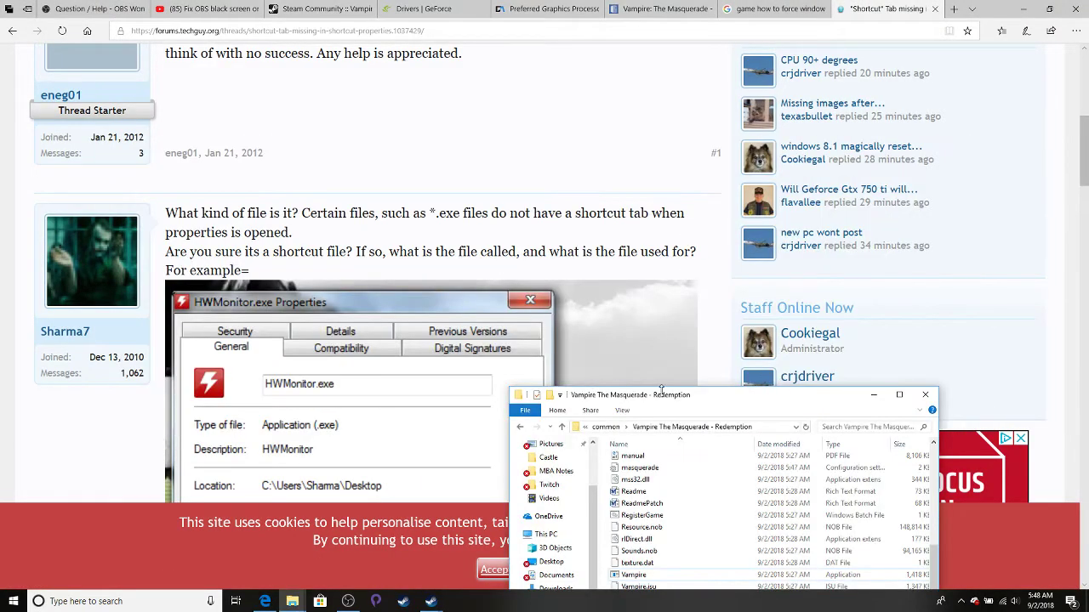
left_click_drag(661, 393, 619, 150)
left_click(431, 602)
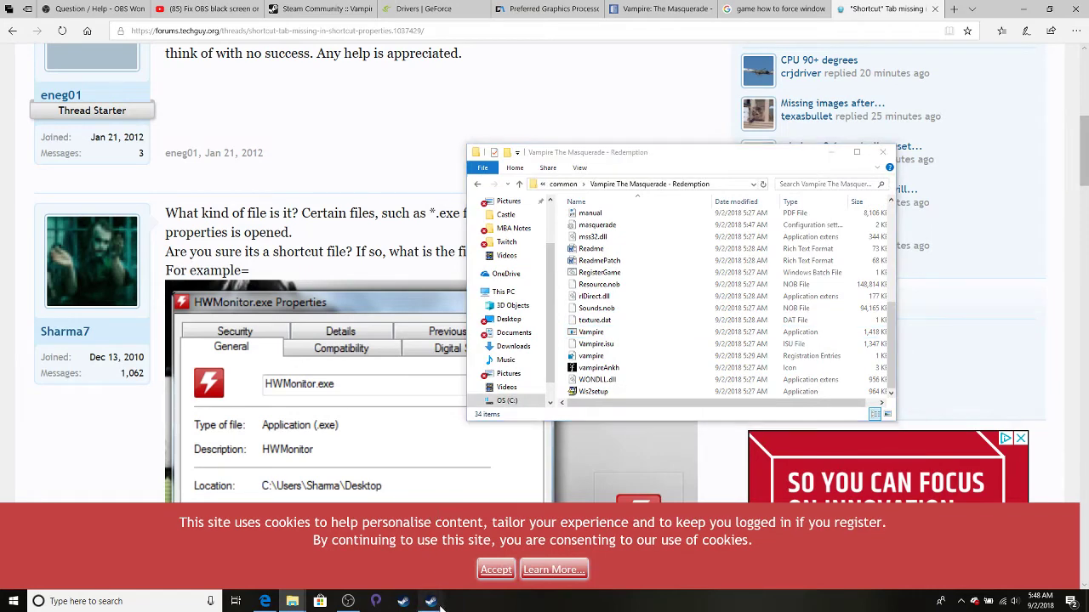
Open Redemption's install folder through its Steam Properties, Local Files, Browse Local Files
left_click(407, 554)
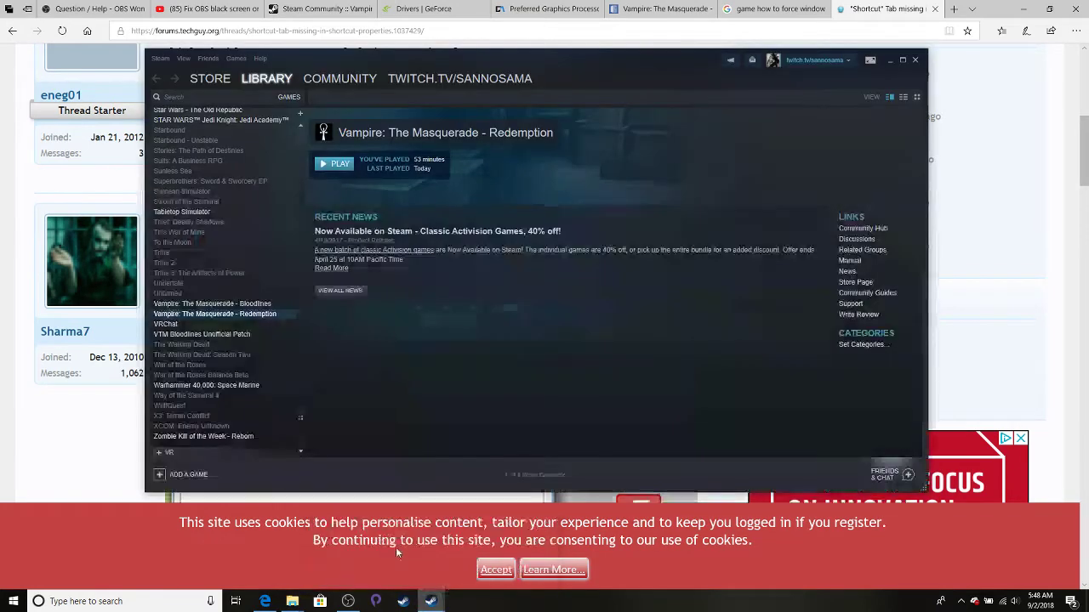
right_click(224, 319)
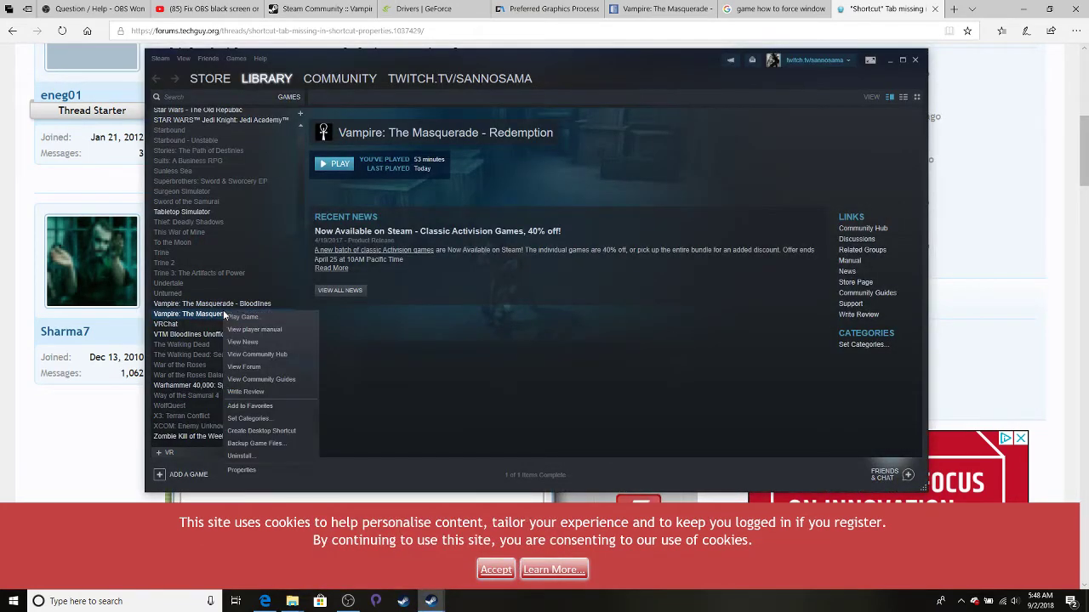
left_click(242, 471)
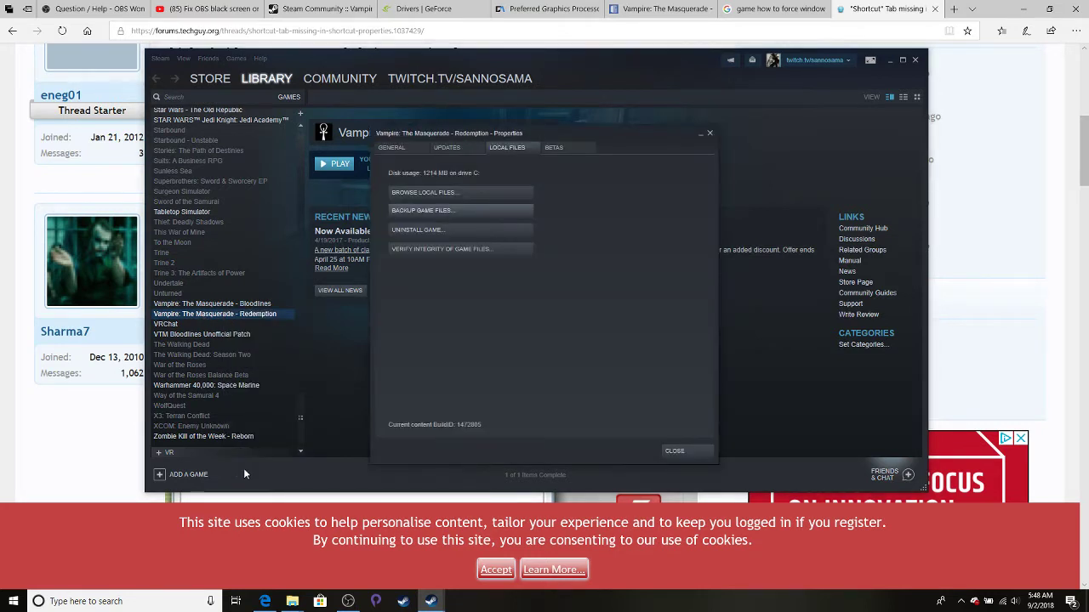
left_click(412, 196)
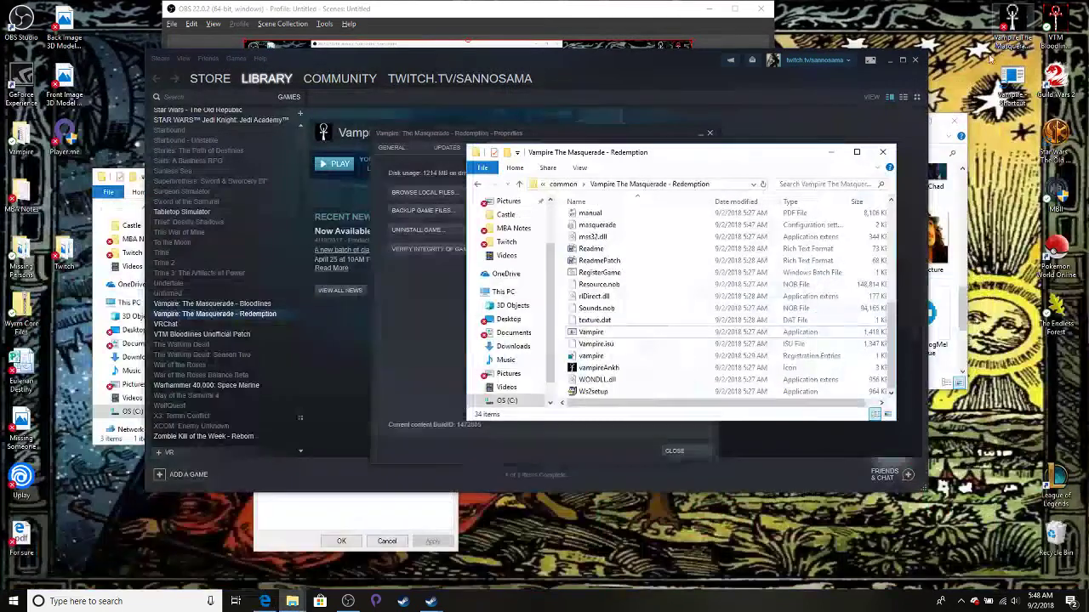
Create a desktop shortcut to Vampire.exe from the Redemption game folder
left_click(1013, 30)
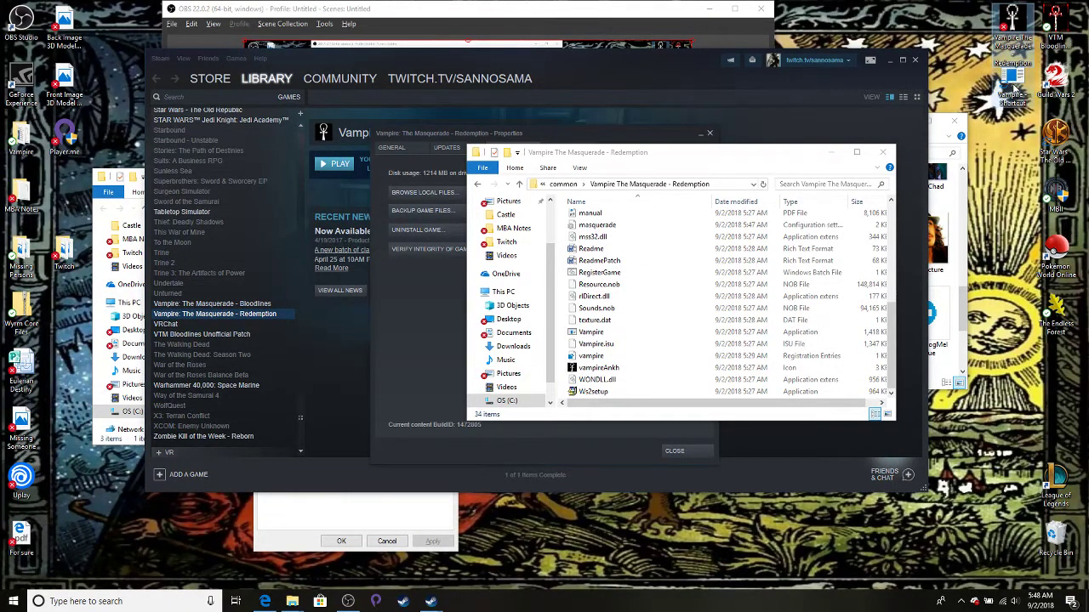
left_click(707, 153)
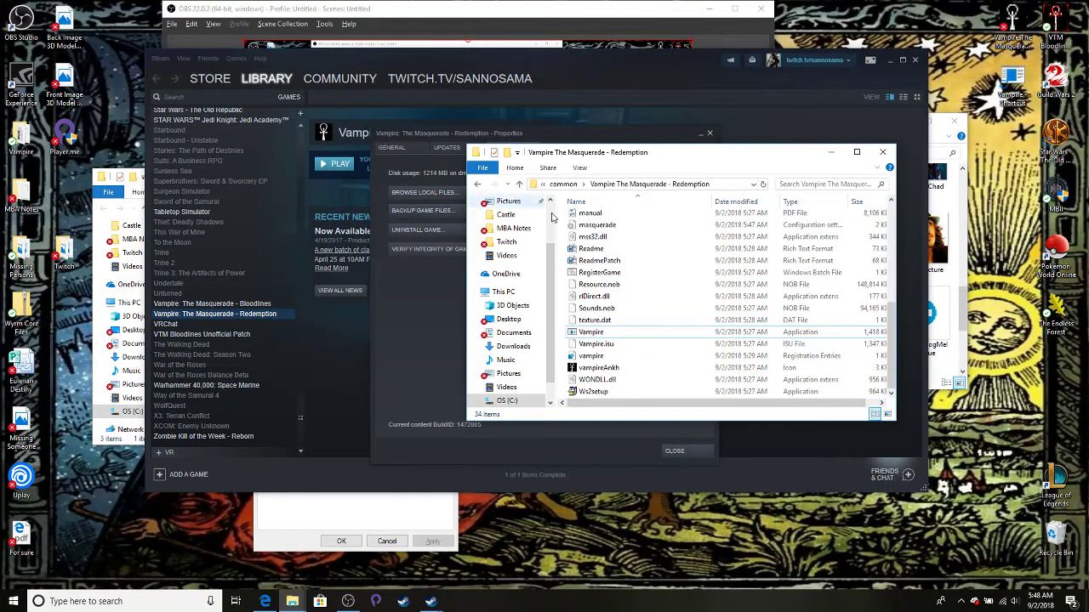
right_click(608, 335)
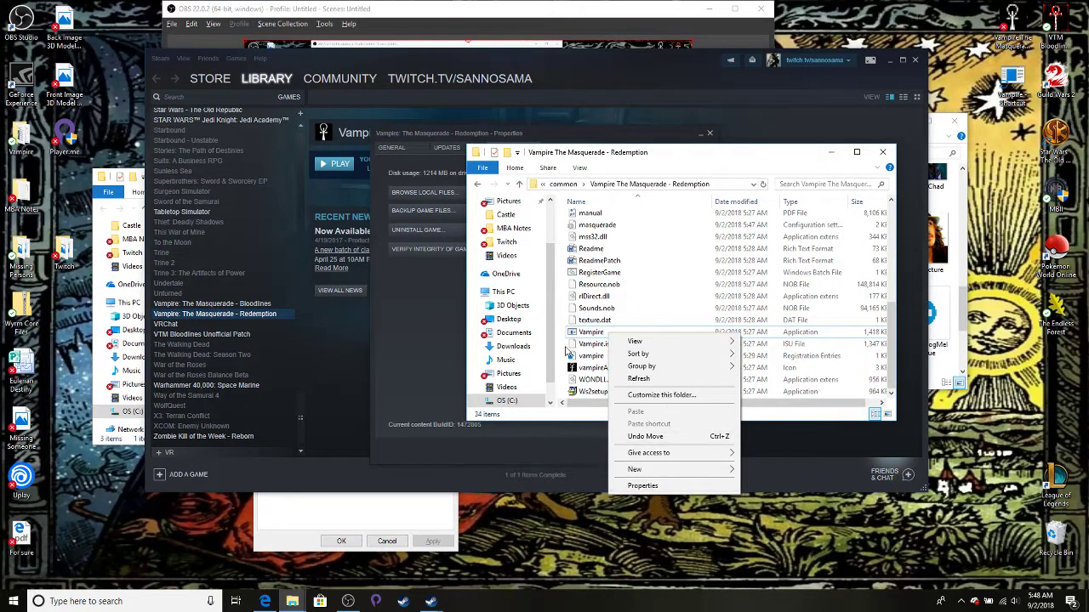
right_click(592, 339)
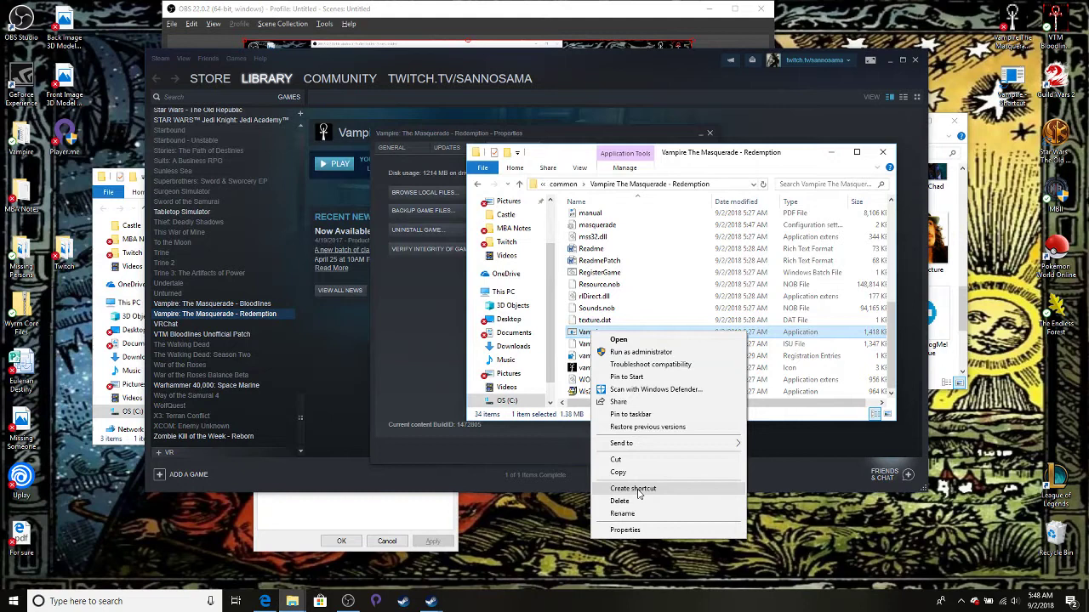
left_click(1010, 79)
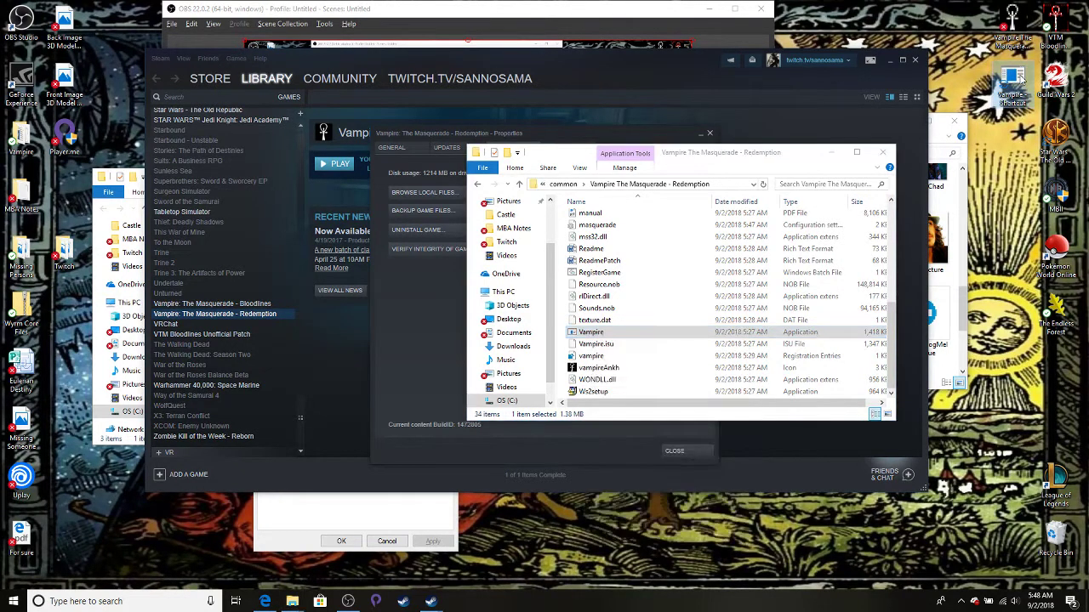
left_click(610, 336)
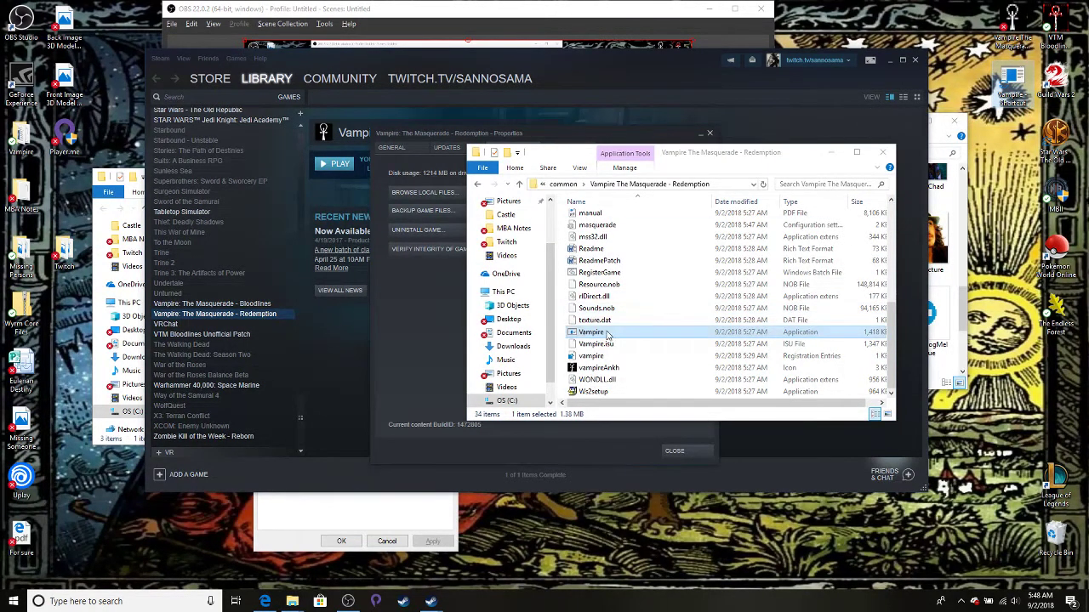
Edit the Vampire shortcut's Target so -window follows the quoted Vampire.exe path
right_click(1024, 82)
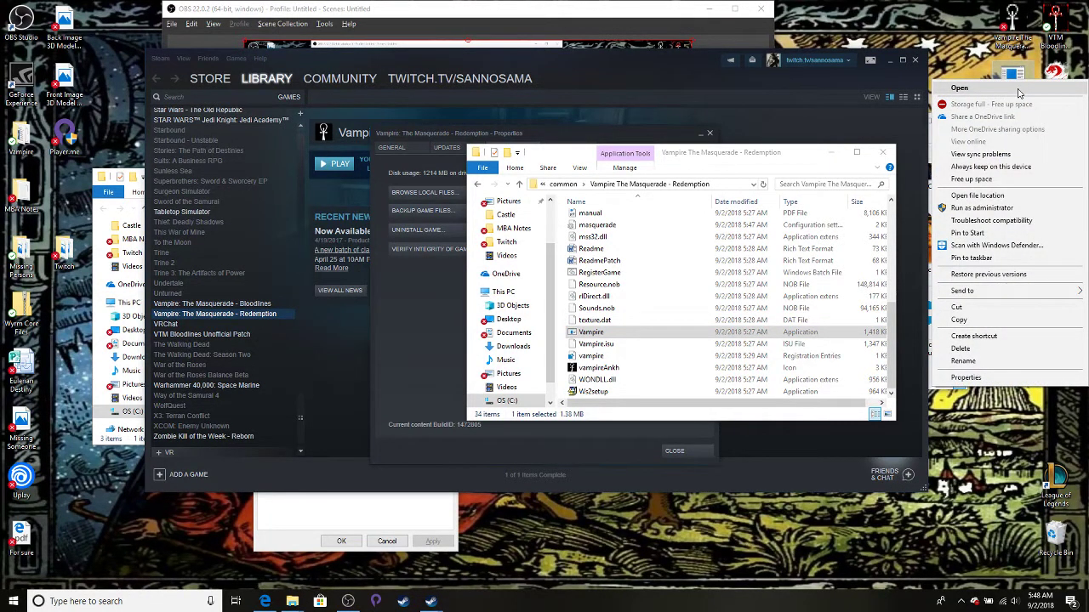
left_click(982, 379)
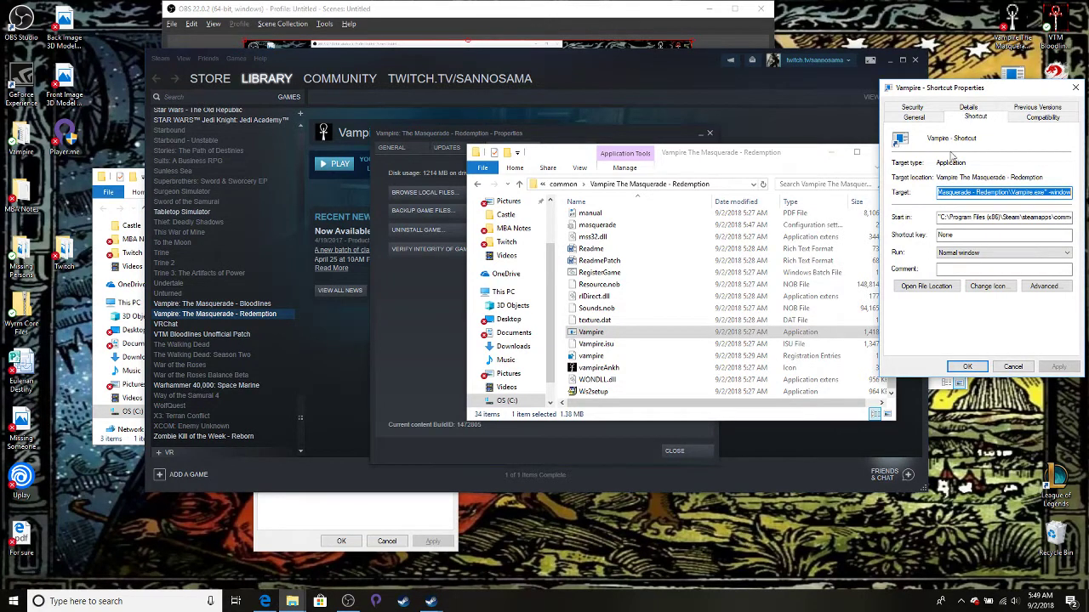
left_click(964, 193)
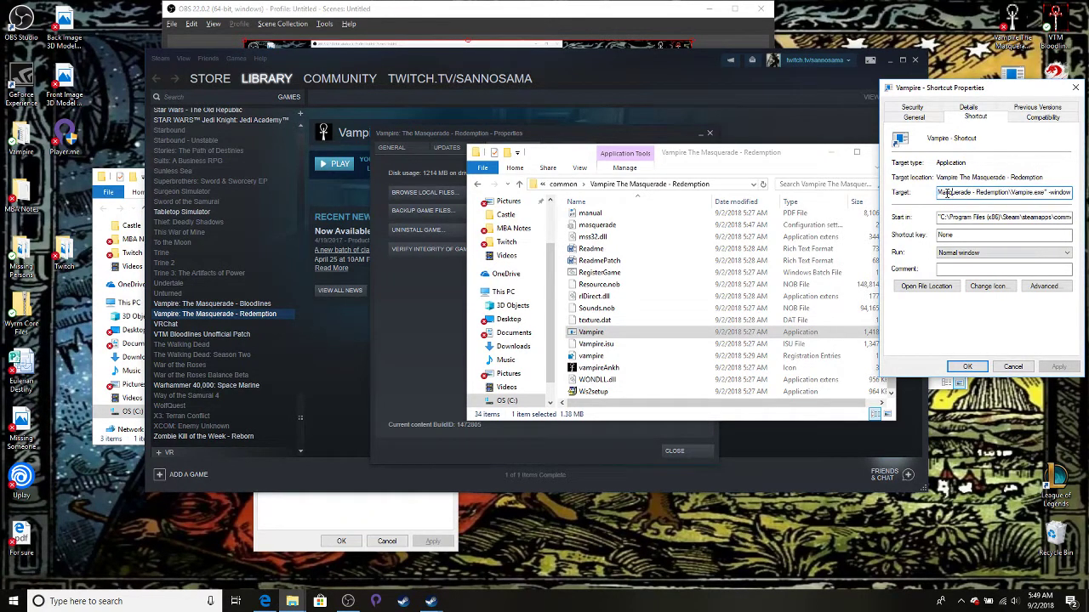
left_click_drag(947, 193, 1068, 194)
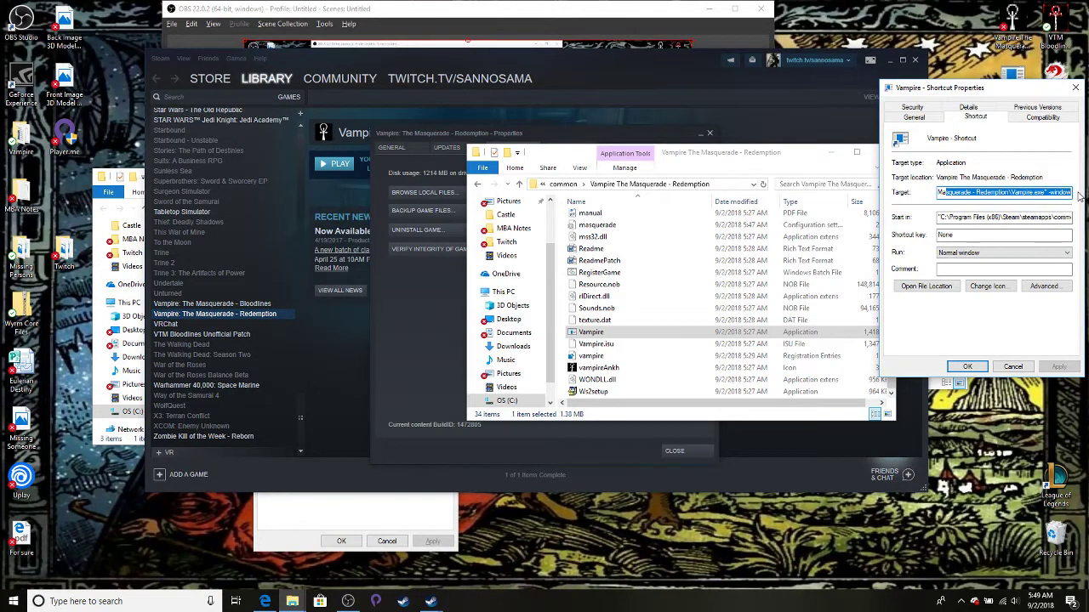
key("End")
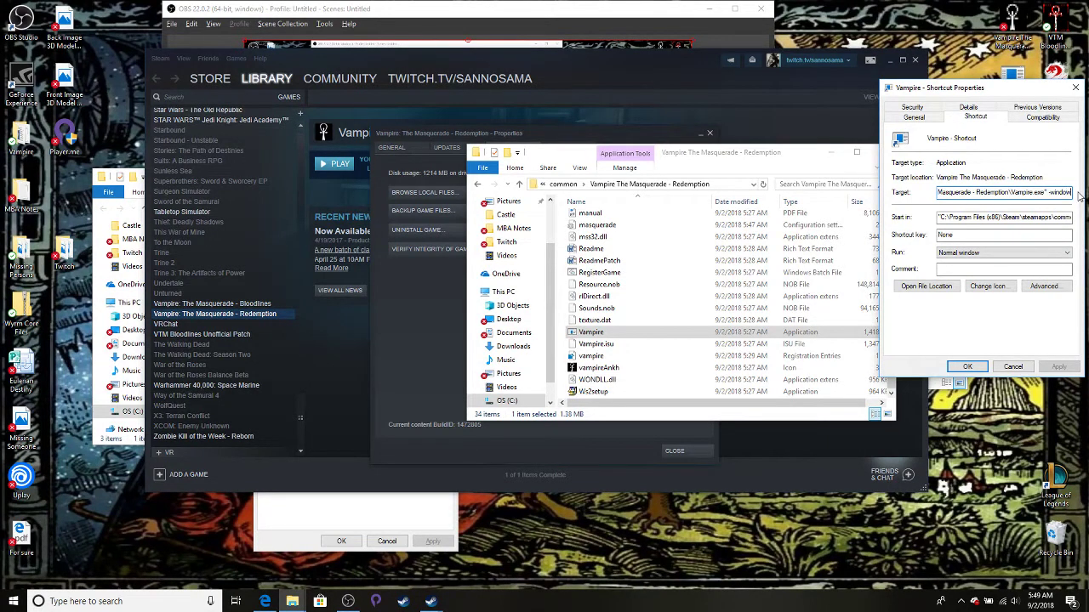
key("BackSpace")
key("BackSpace")
key("BackSpace")
key("BackSpace")
key("BackSpace")
key("BackSpace")
key("BackSpace")
key("BackSpace")
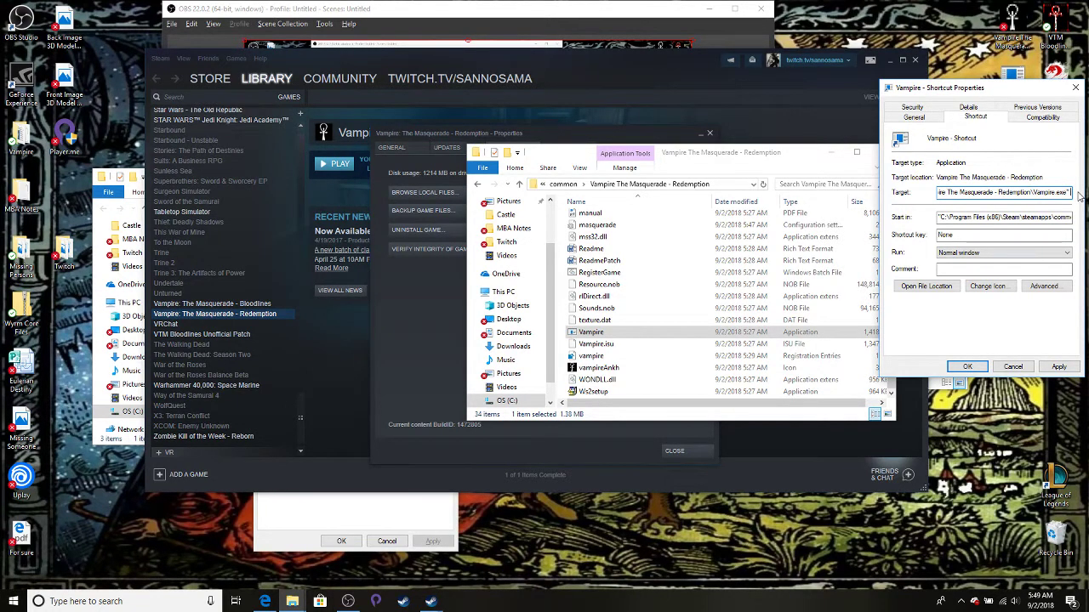
key("BackSpace")
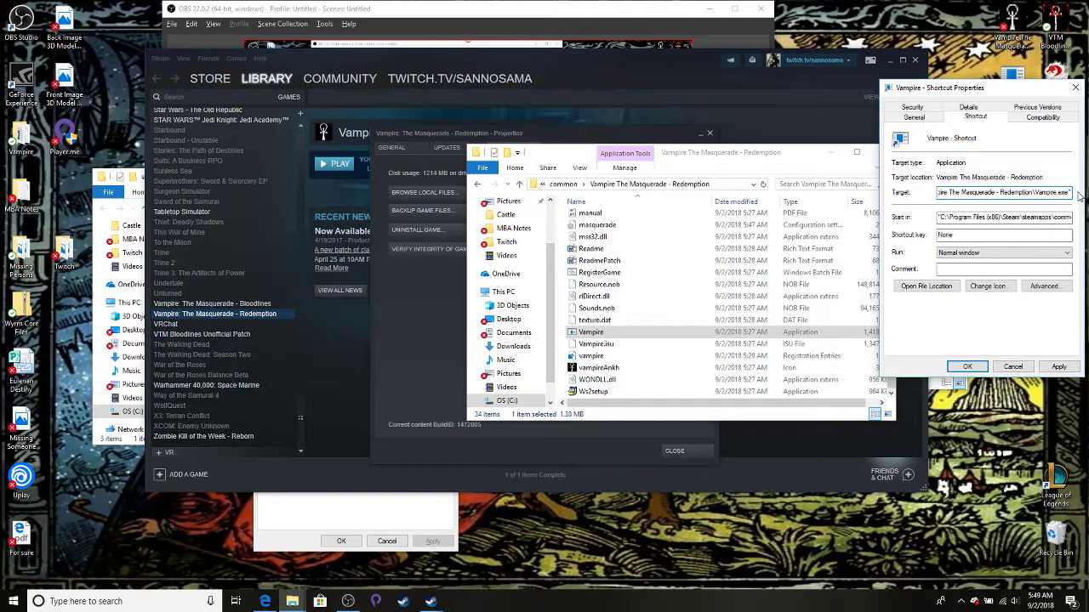
type("-")
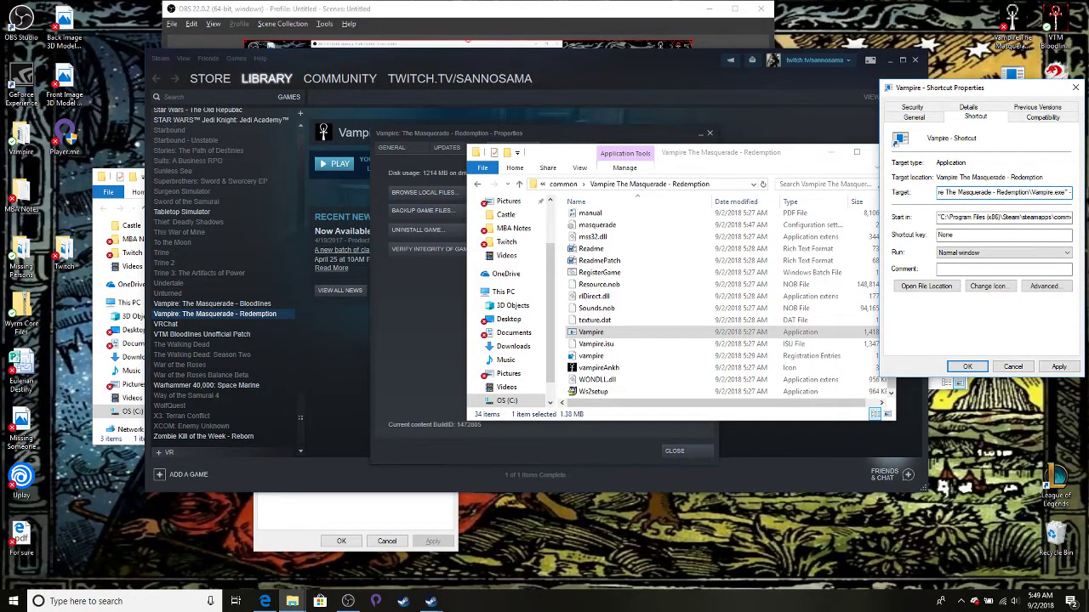
type("window")
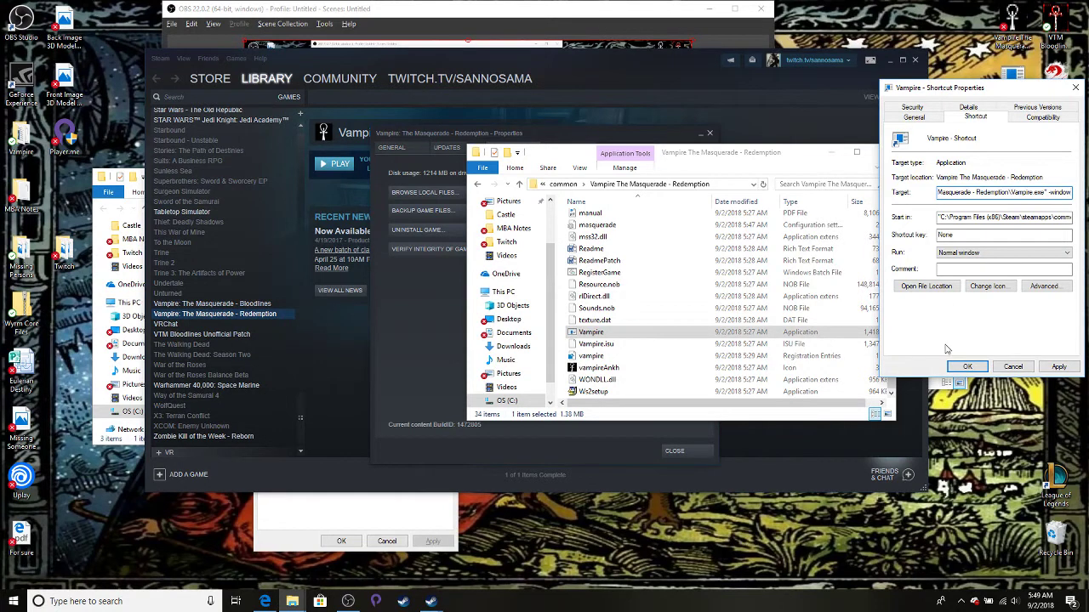
Apply the Target change, then reopen the game folder via Steam's Browse Local Files
left_click(967, 366)
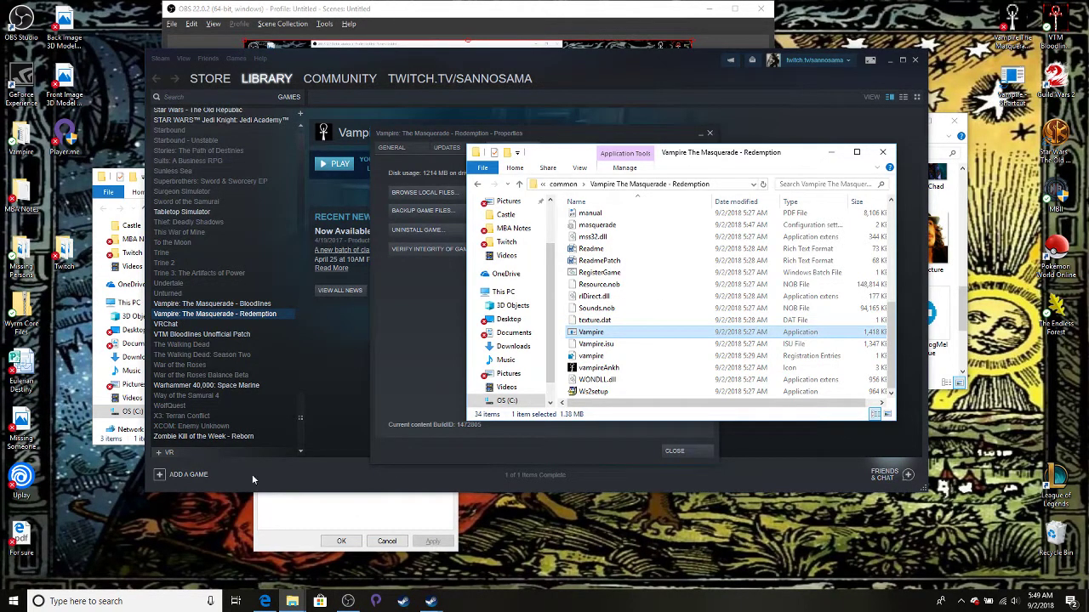
left_click(417, 529)
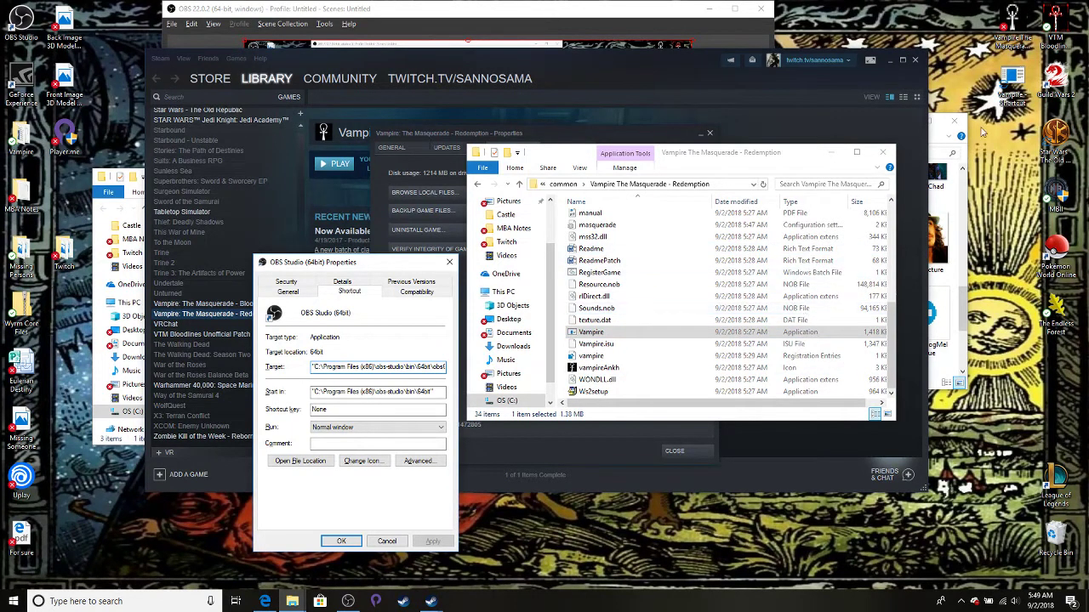
left_click(1008, 107)
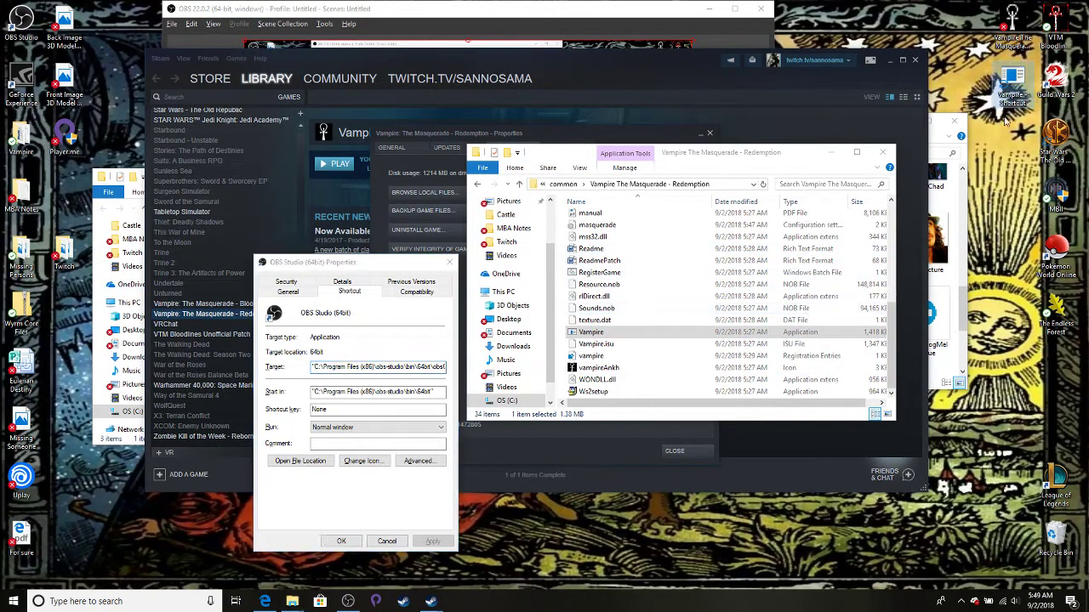
left_click(595, 334)
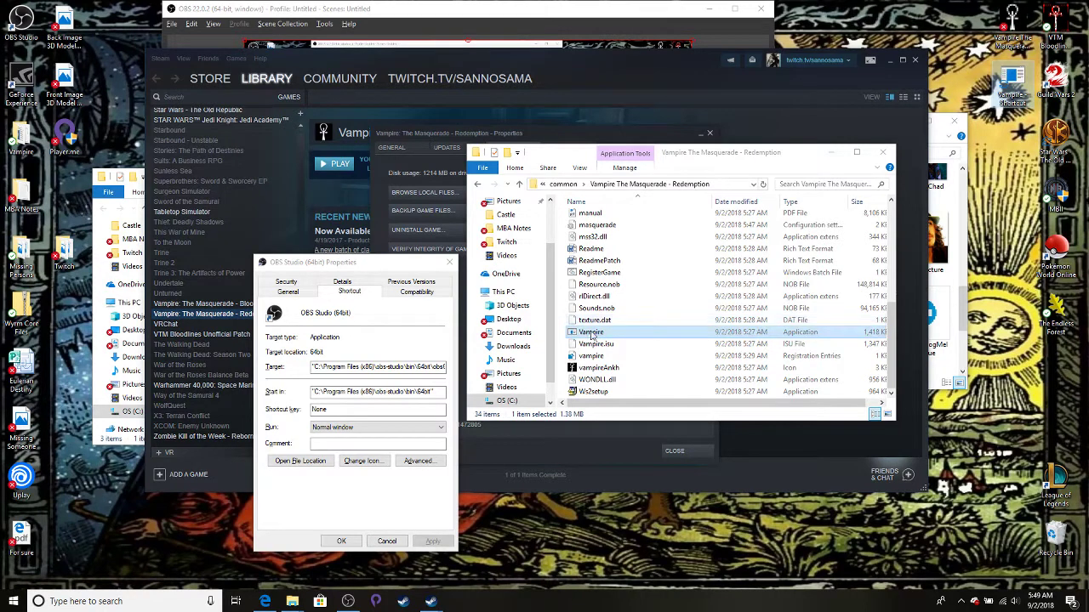
left_click(412, 197)
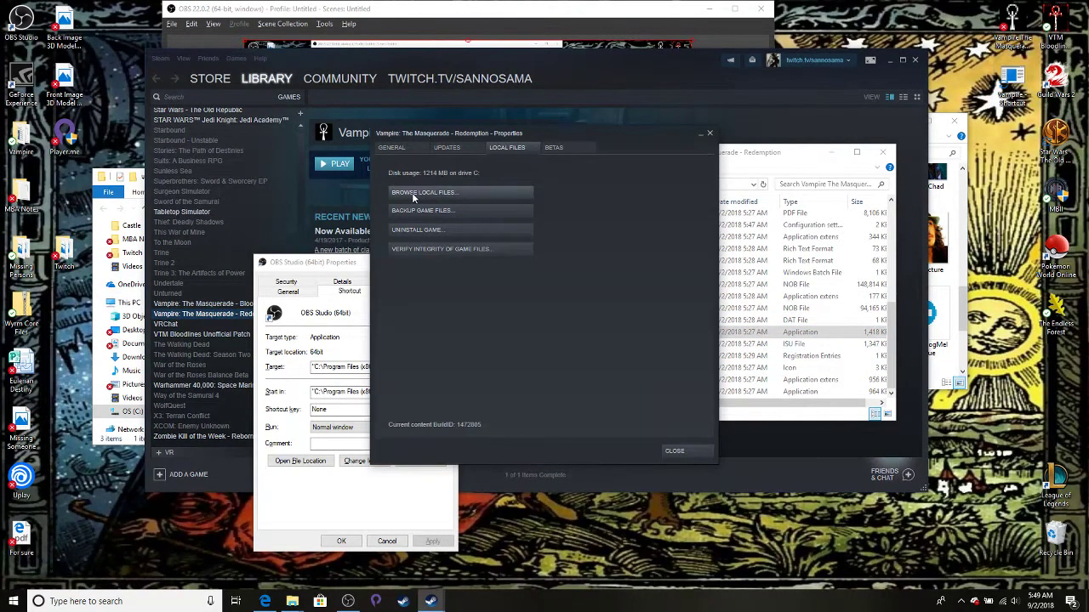
left_click(413, 196)
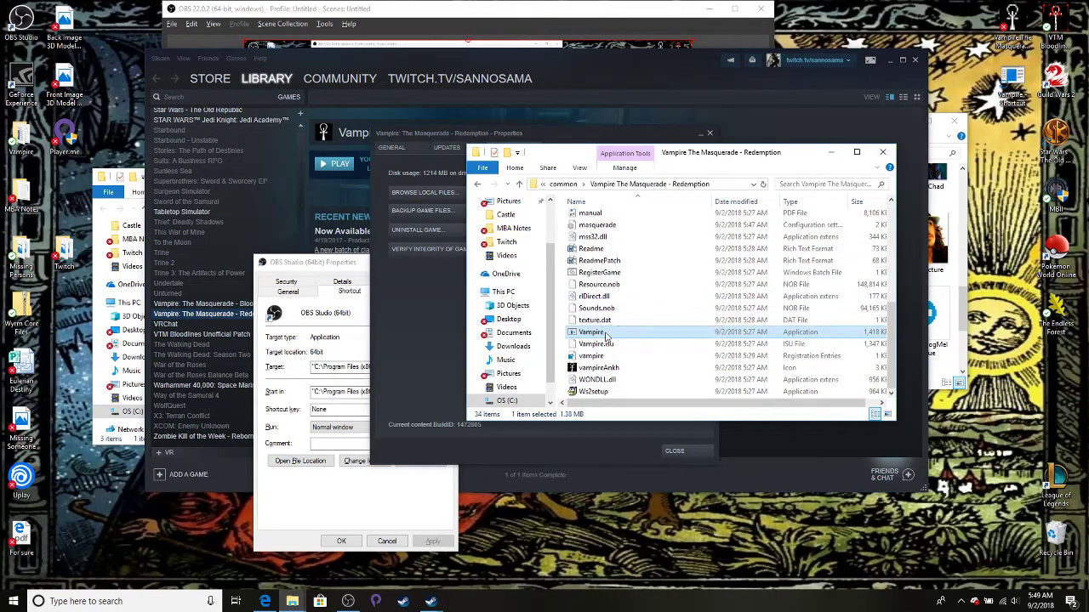
Reopen the Vampire shortcut's Properties, confirm the Target ends with -window, and close it
right_click(1012, 83)
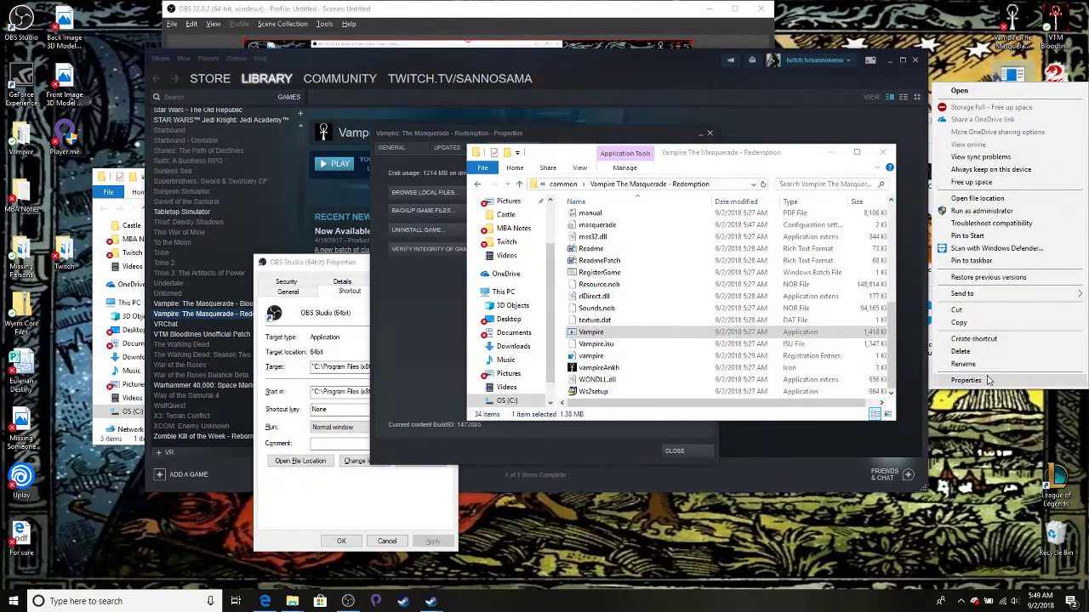
left_click(967, 380)
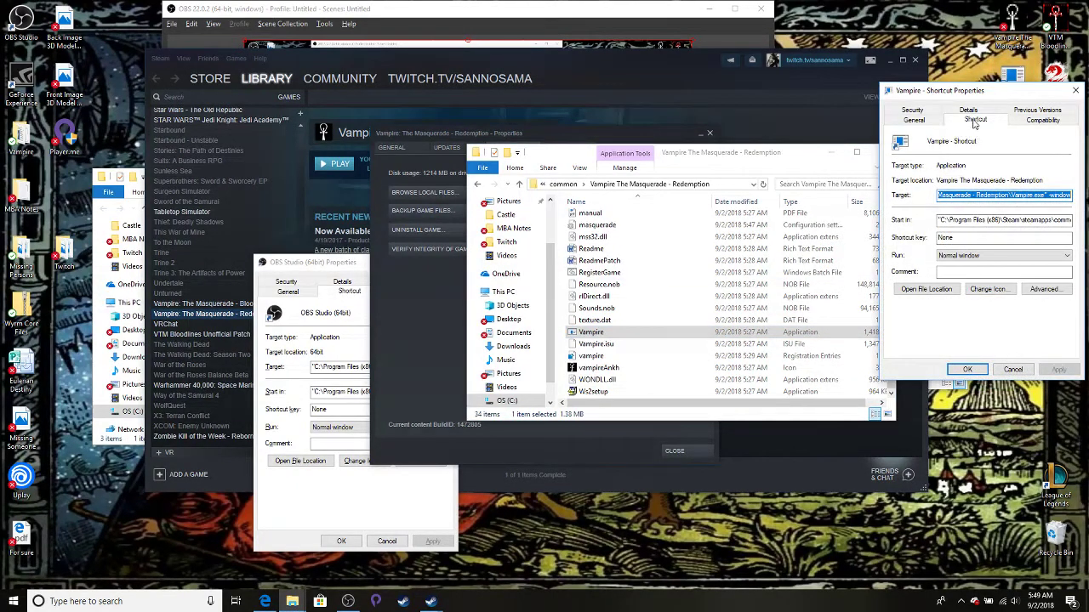
left_click(972, 195)
key("shift+End")
left_click(1050, 195)
key("shift+End")
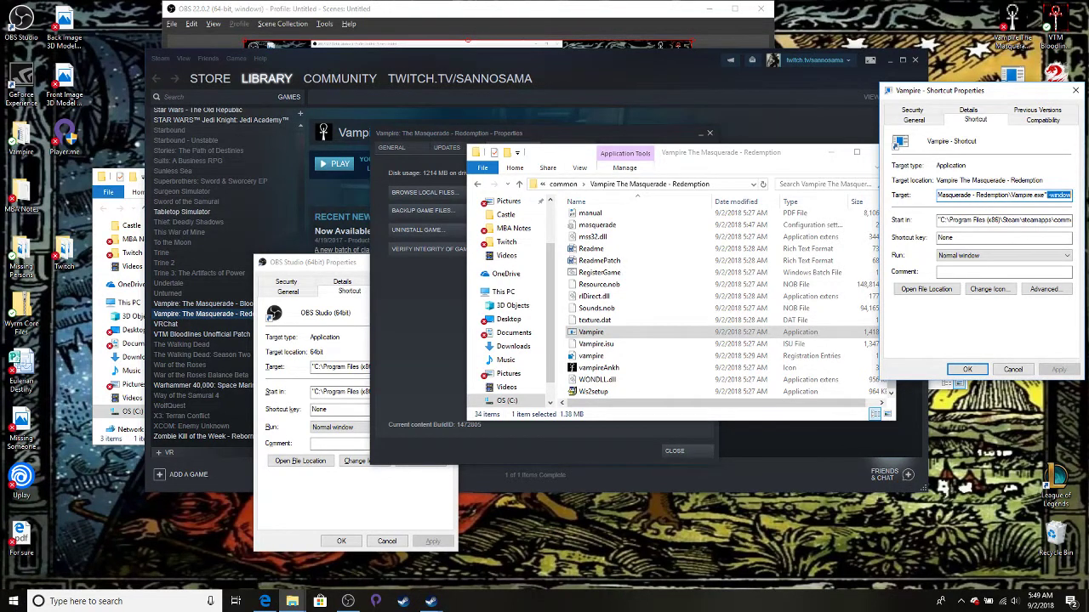
key("Return")
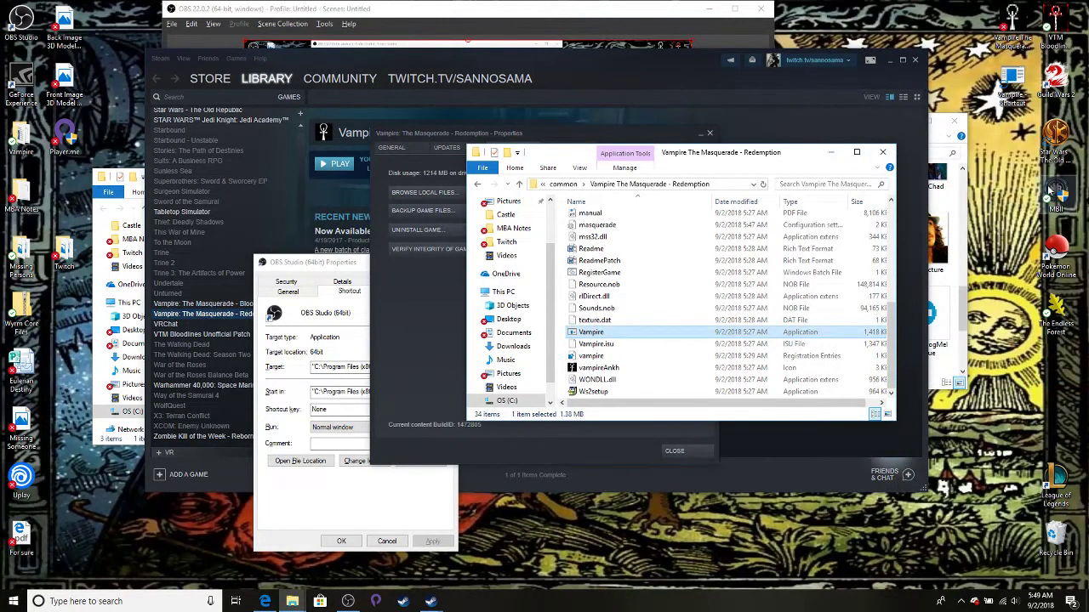
Show Redemption's page in the Steam library and reselect the Vampire desktop shortcut
left_click(204, 274)
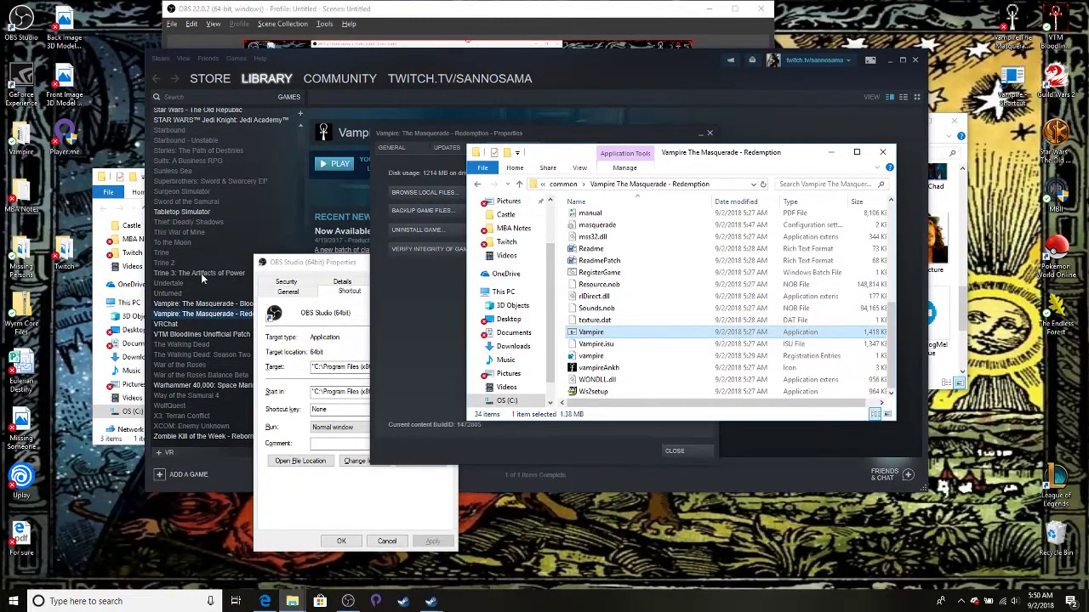
left_click(212, 315)
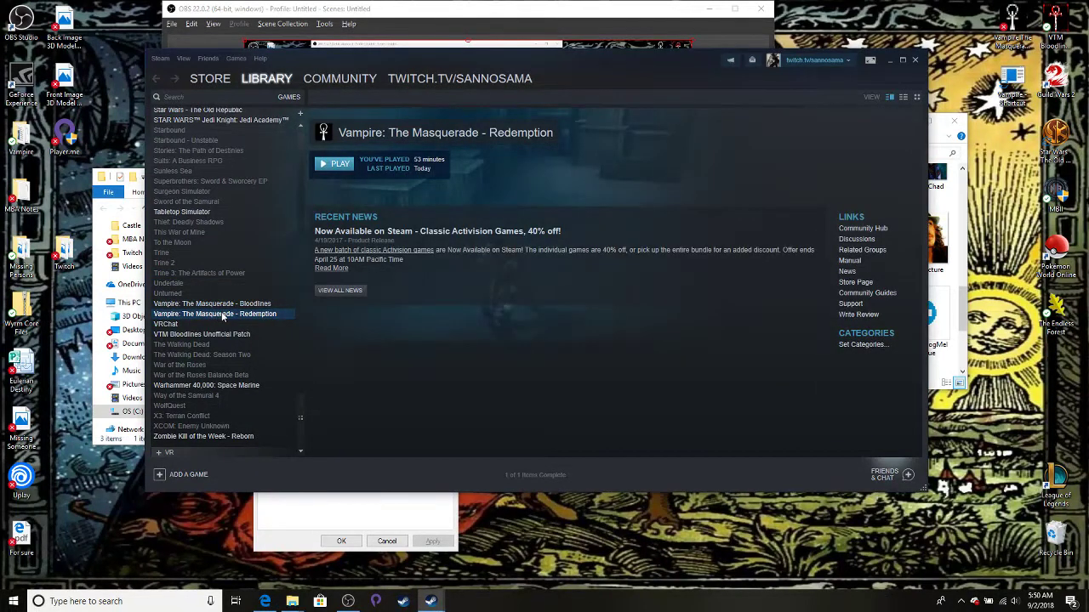
left_click(1012, 87)
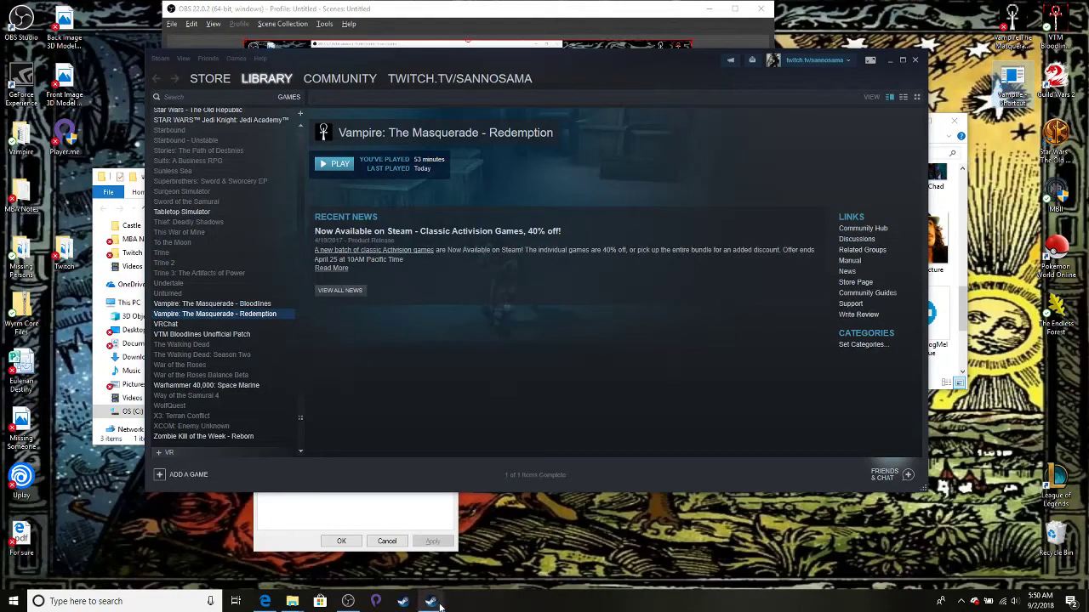
Bring OBS forward and review the Redemption source's capture window, leaving it unchanged
mouse_move(431, 600)
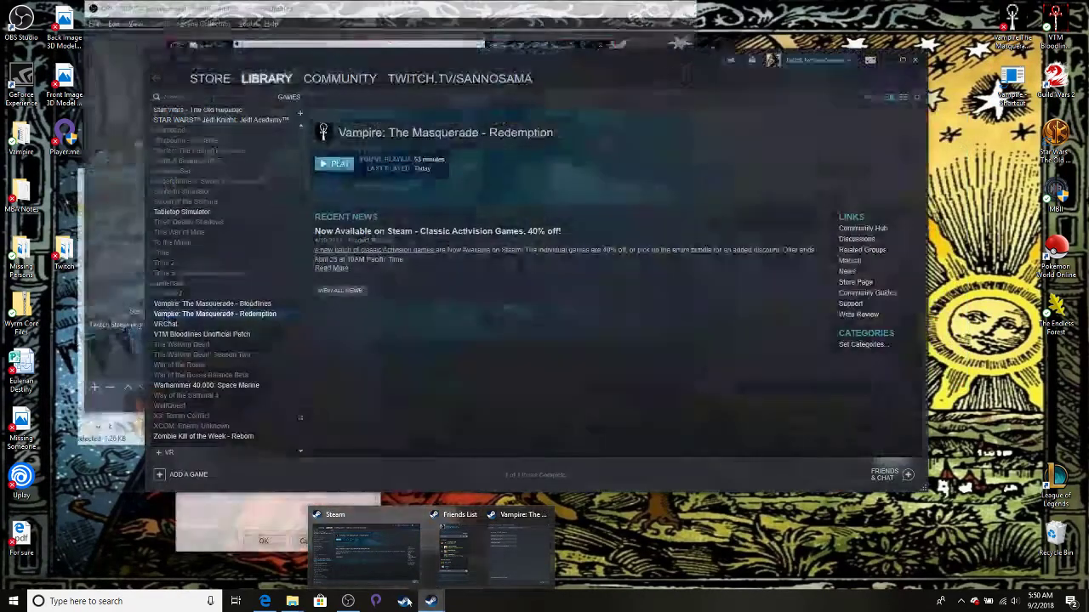
left_click(348, 602)
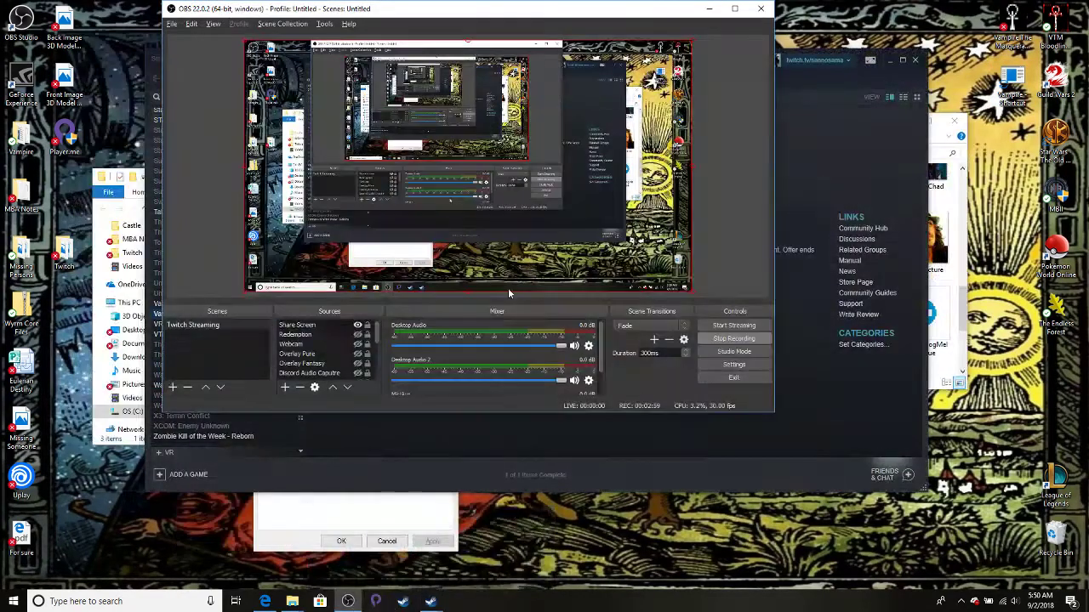
right_click(302, 335)
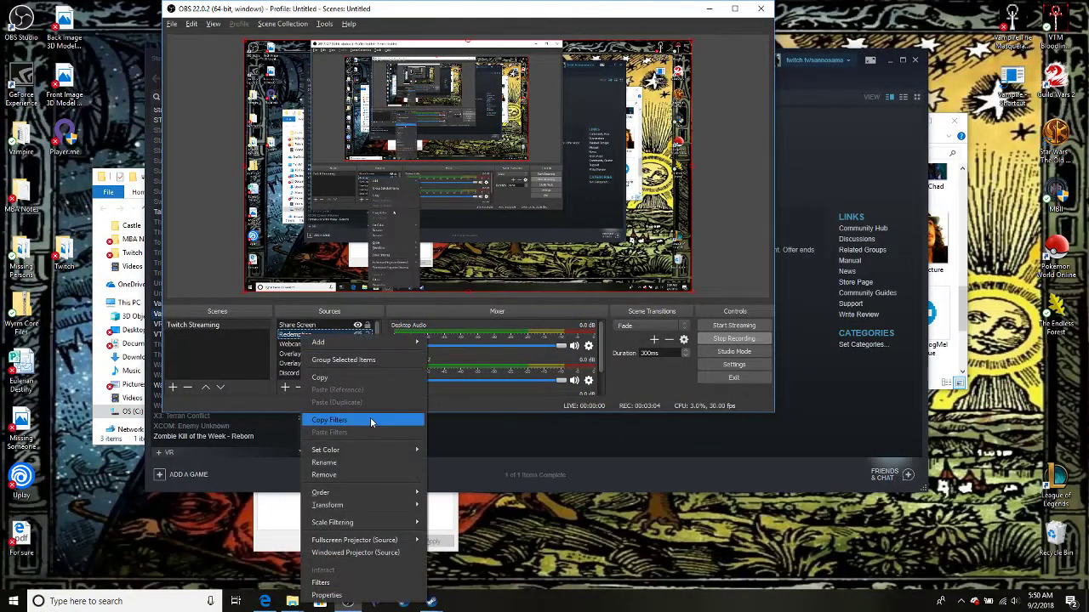
left_click(326, 595)
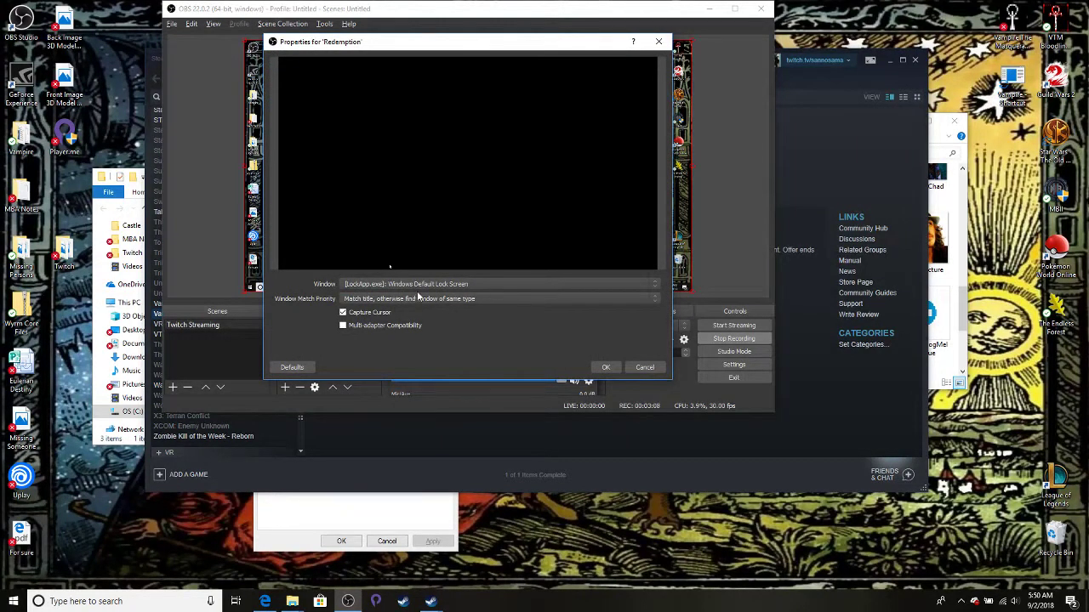
left_click(404, 284)
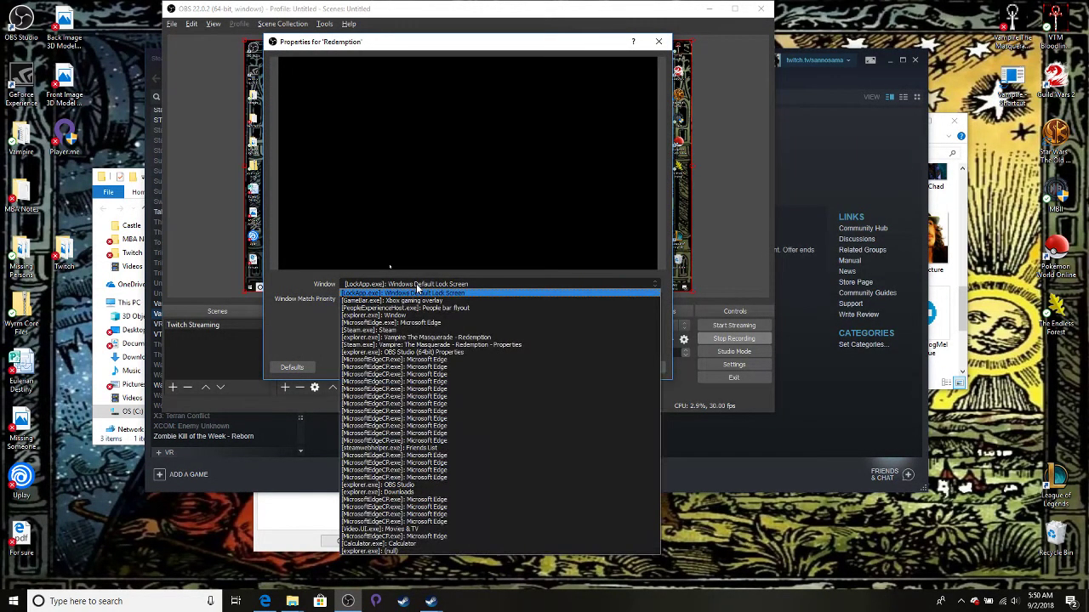
left_click(448, 292)
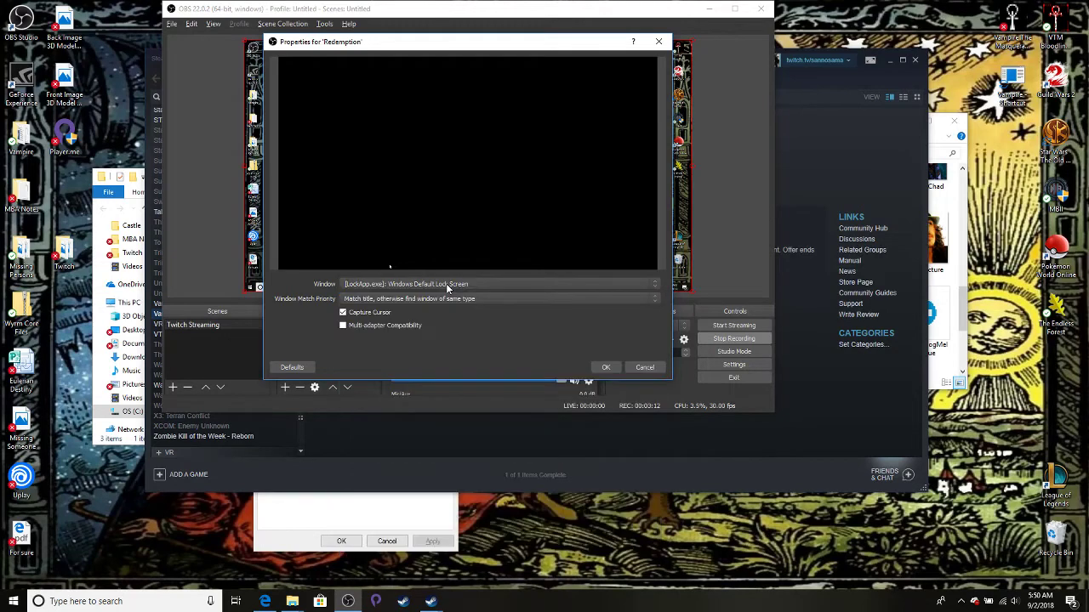
left_click(606, 367)
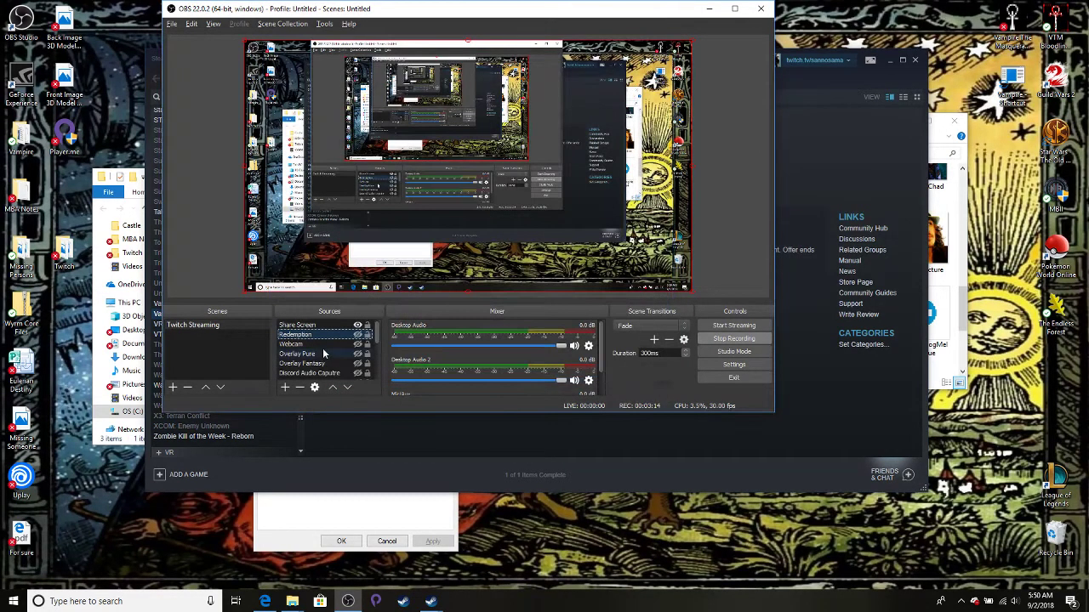
Open and dismiss the Sources add list and the Redemption source's options menu
left_click(285, 388)
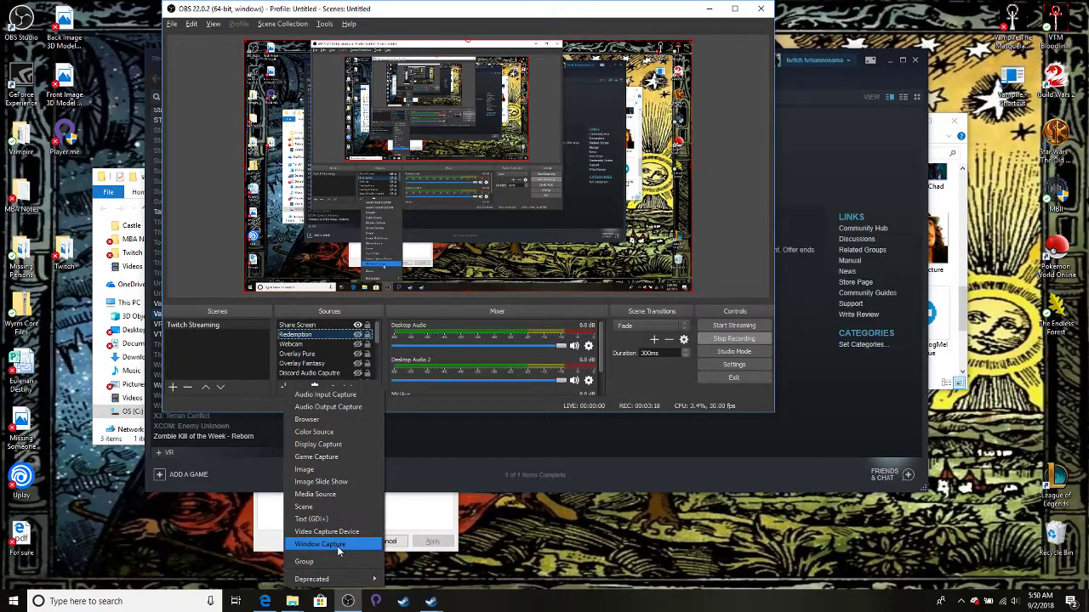
left_click(262, 392)
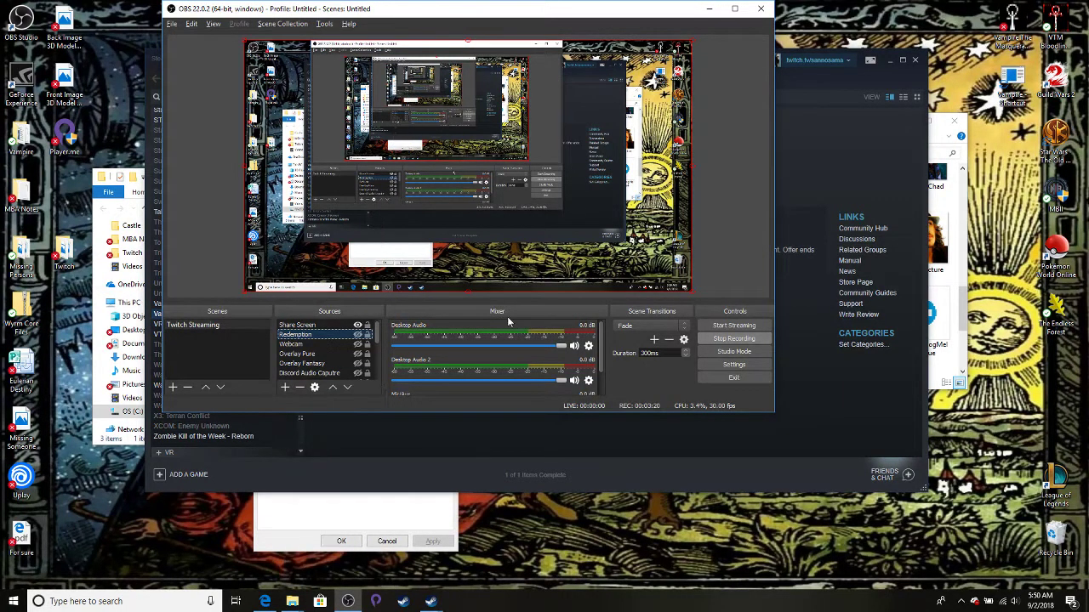
right_click(303, 340)
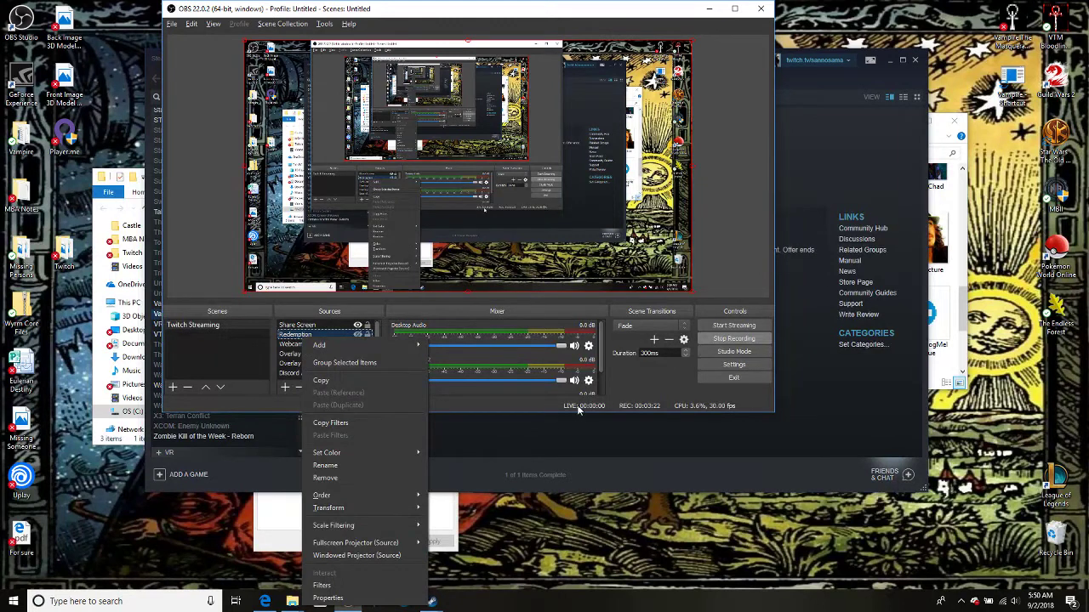
left_click(1012, 90)
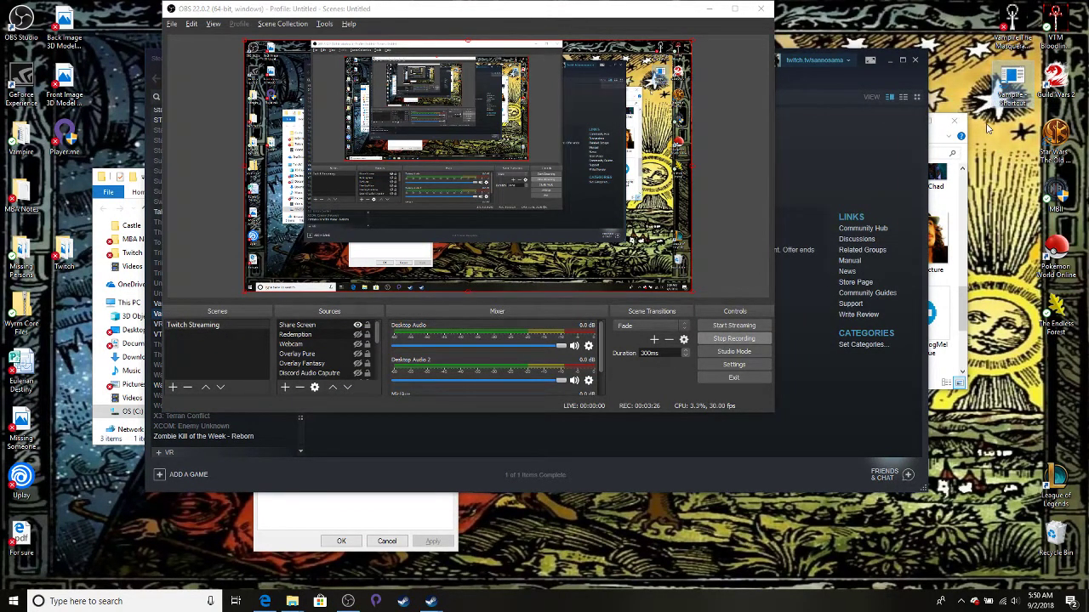
Launch Redemption from the Vampire shortcut with -window and reposition Steam's launch prompt
double_click(1024, 91)
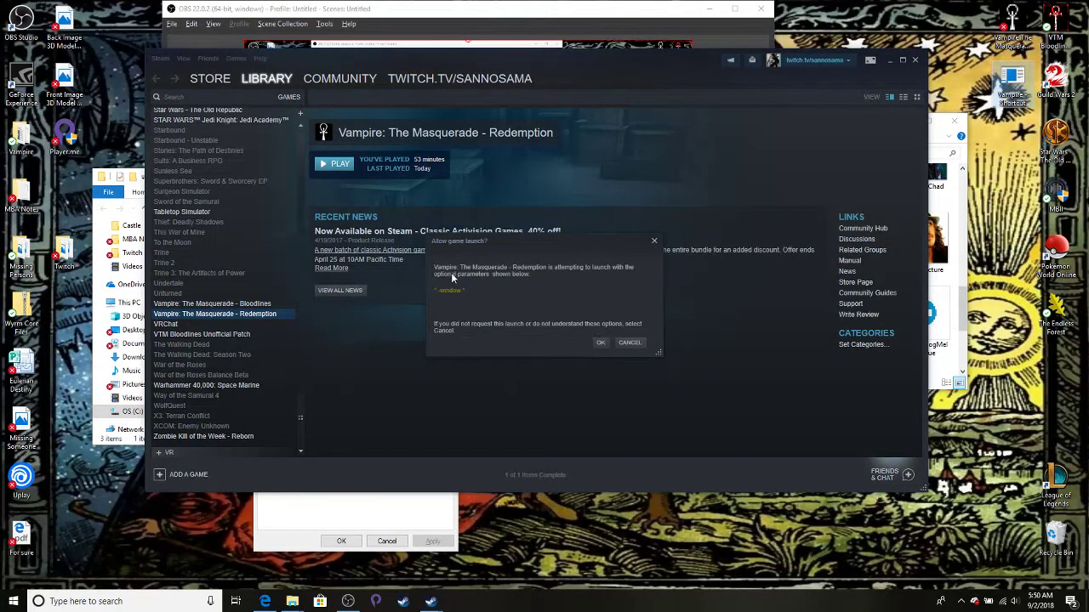
left_click_drag(504, 245, 473, 175)
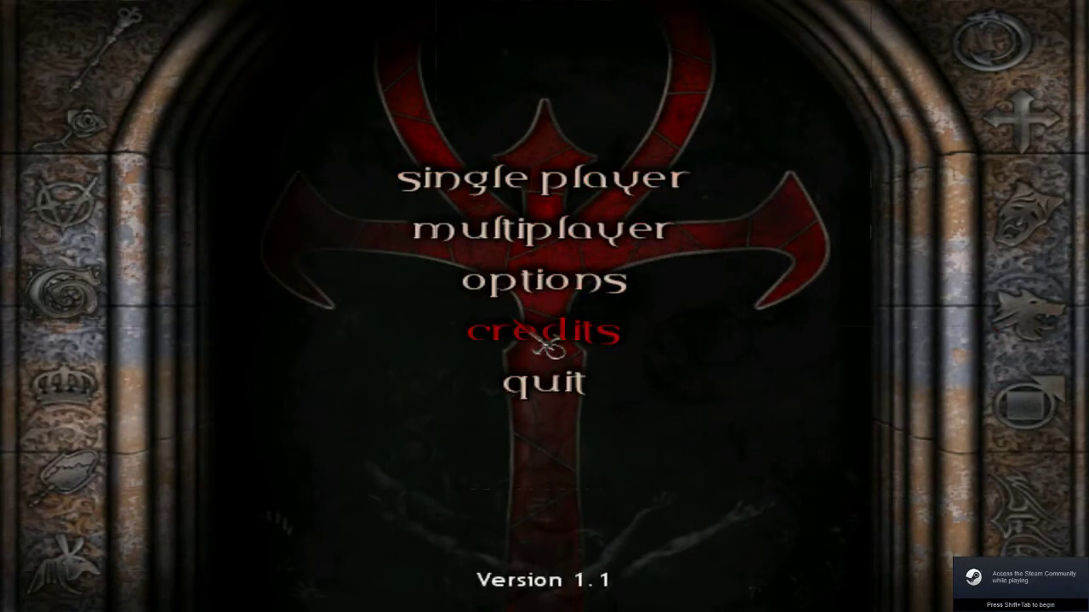
Unhide the Redemption source in OBS so the game's Redemption Version 1.1 main menu shows in the preview
key("alt+Tab")
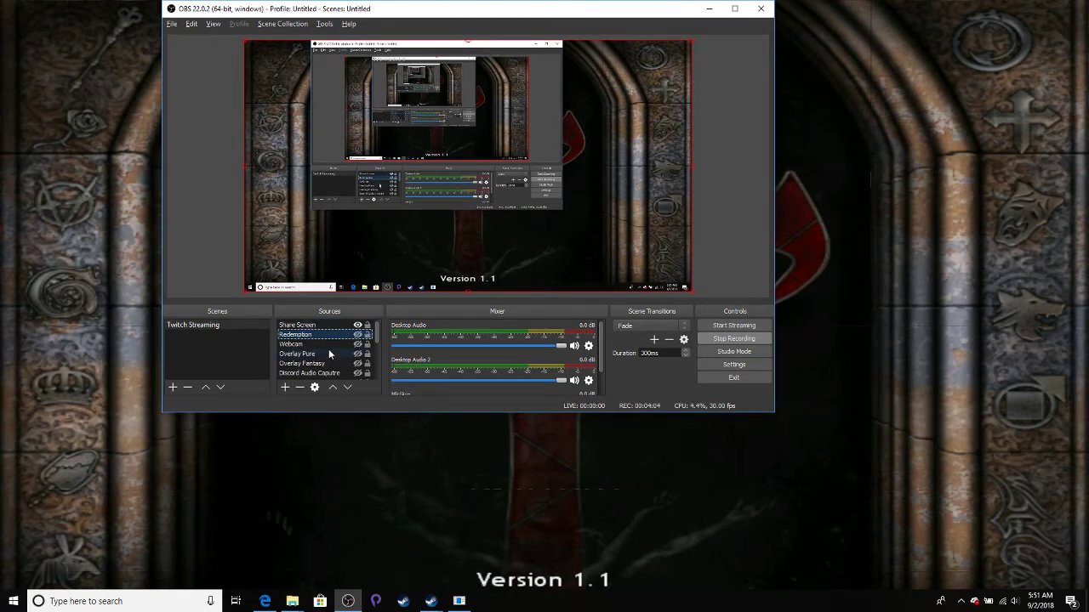
left_click(357, 334)
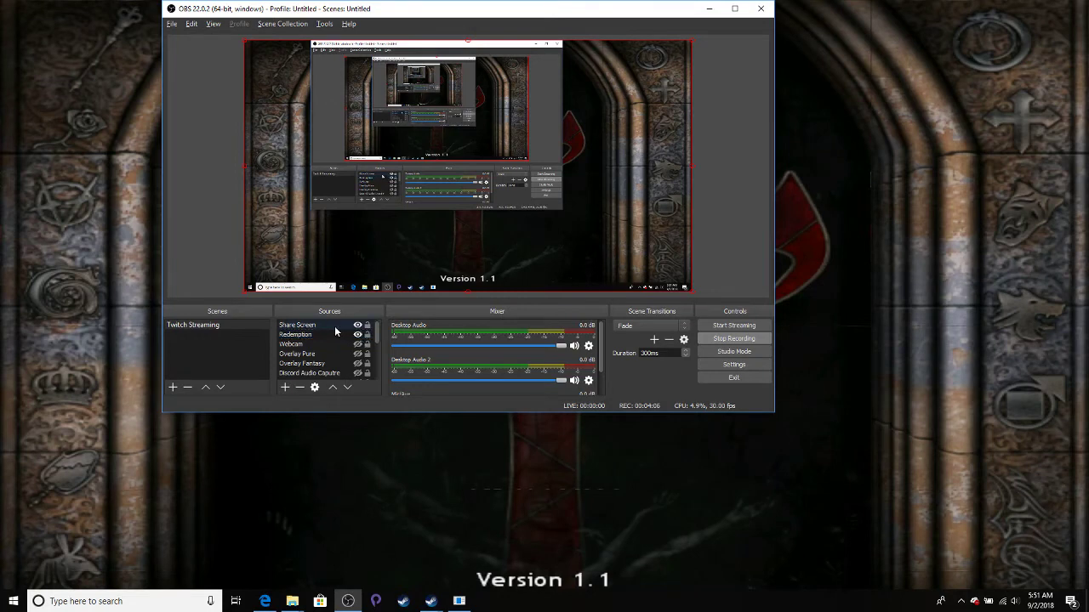
key("alt+Tab")
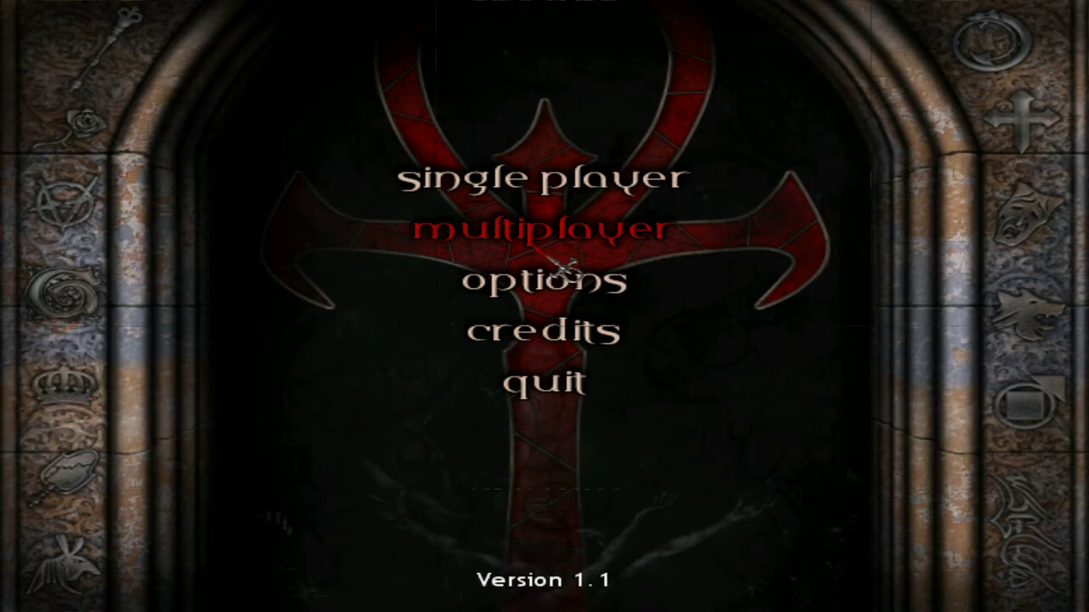
key("alt+Tab")
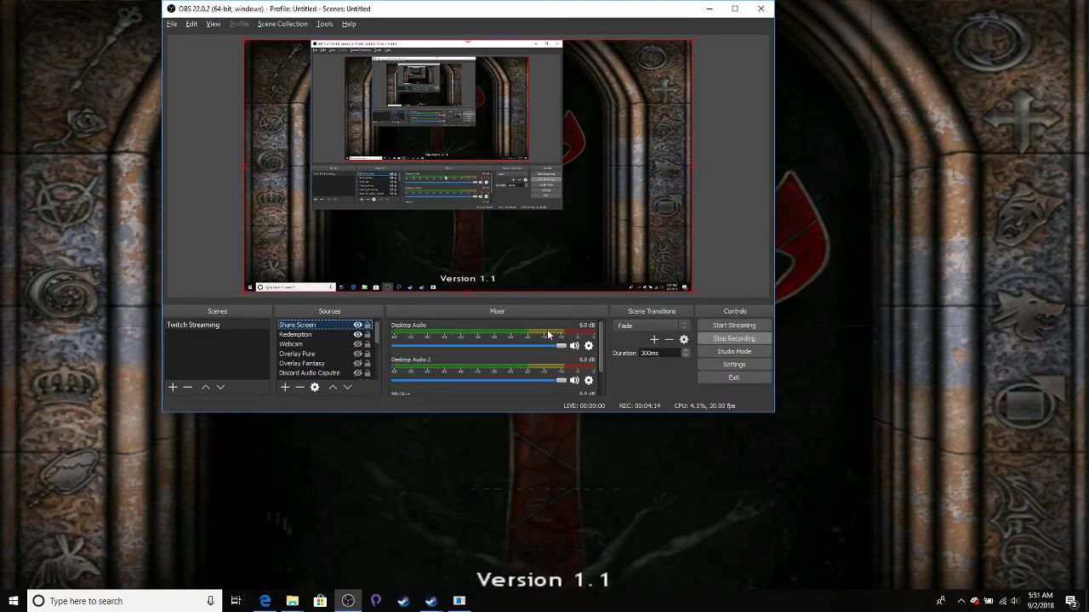